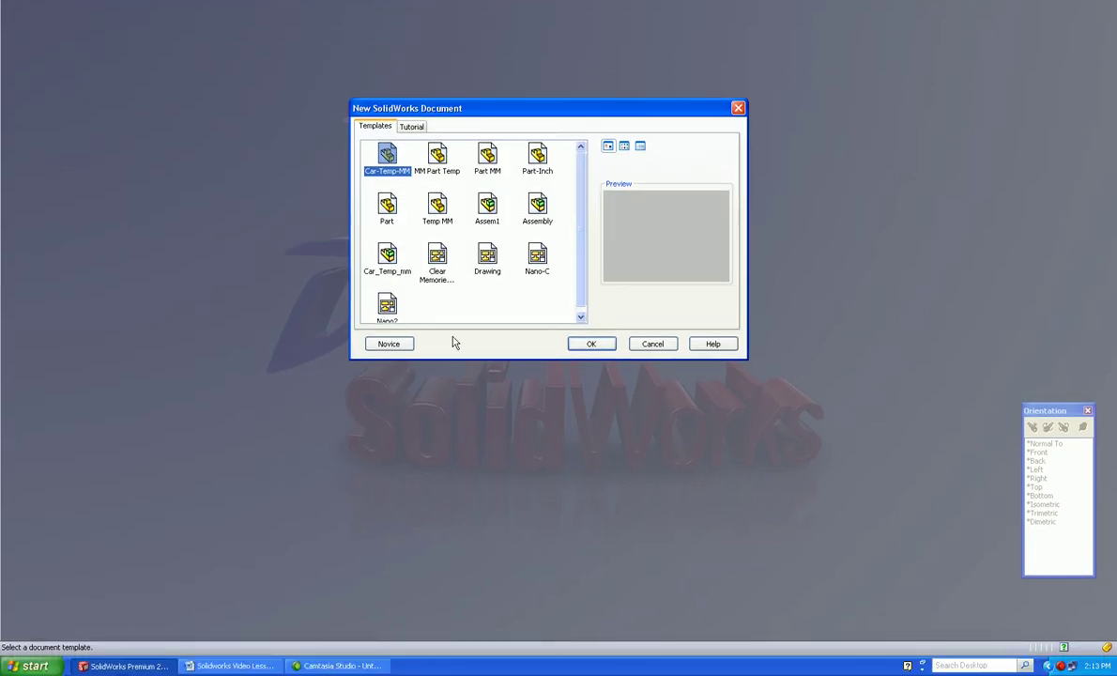
# Step: Create a new part from the Part-Inch template and start Sketch1 on the Front plane
pyautogui.doubleClick(538, 176)
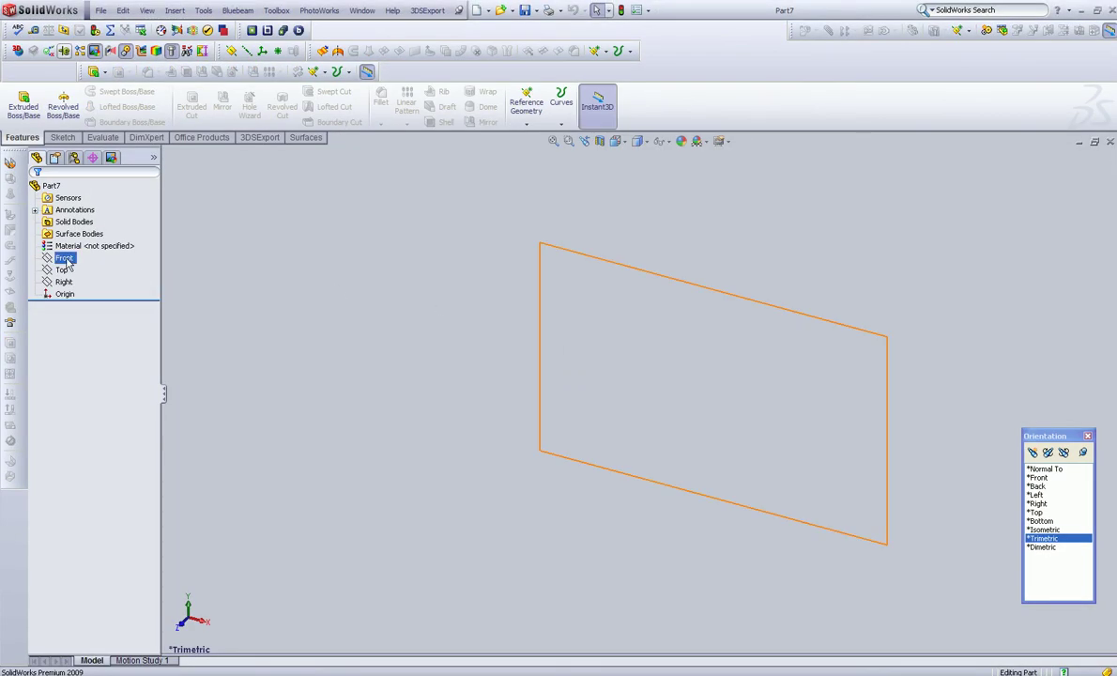
pyautogui.click(65, 259)
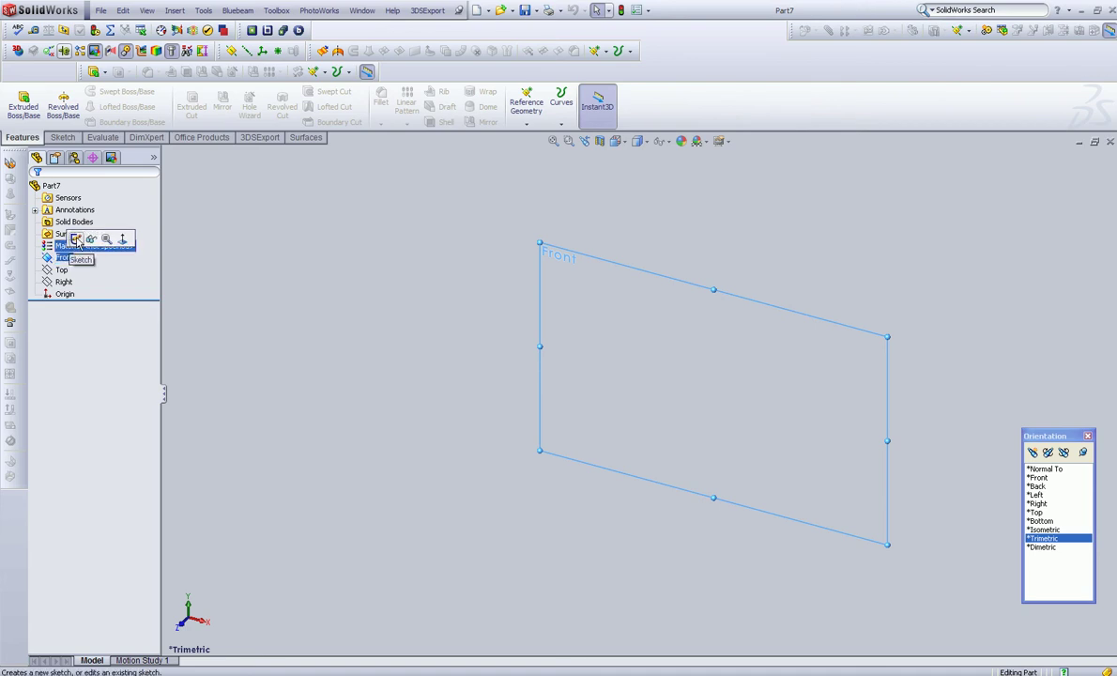
pyautogui.click(76, 239)
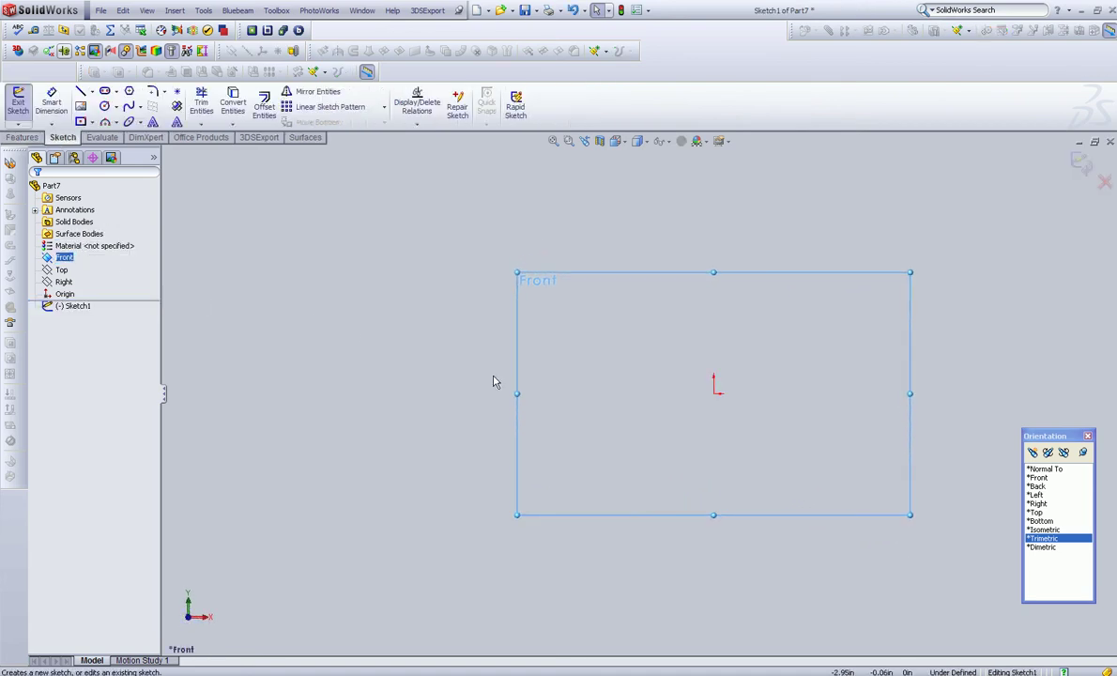
# Step: Draw a corner rectangle enclosing the origin in Sketch1
pyautogui.click(105, 107)
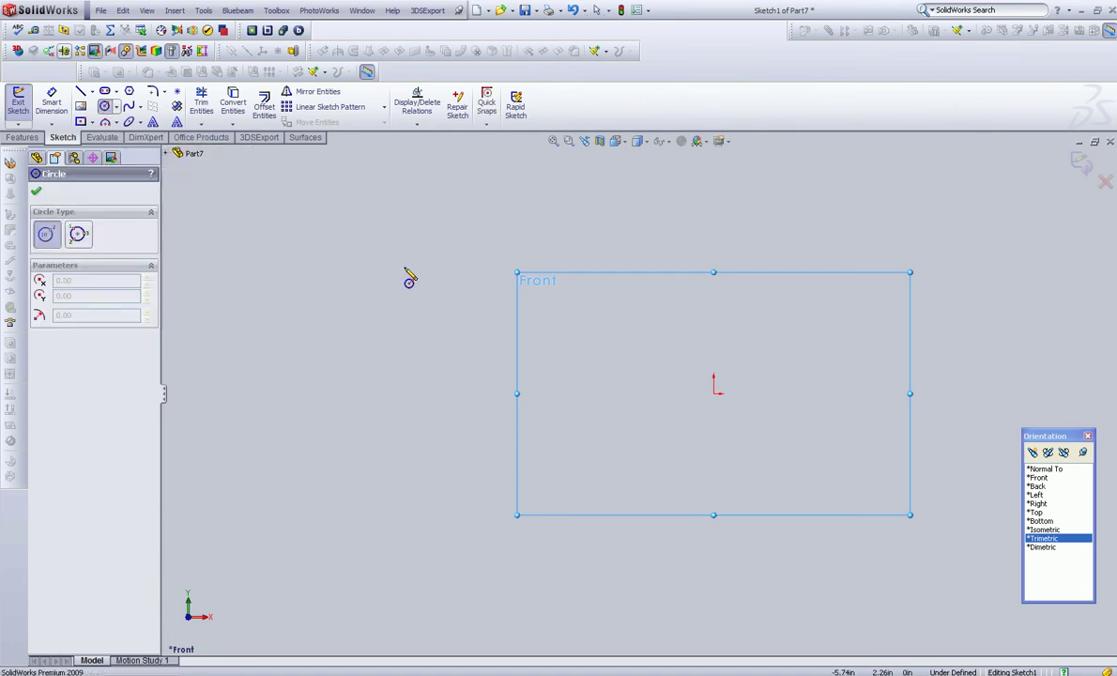
pyautogui.click(91, 123)
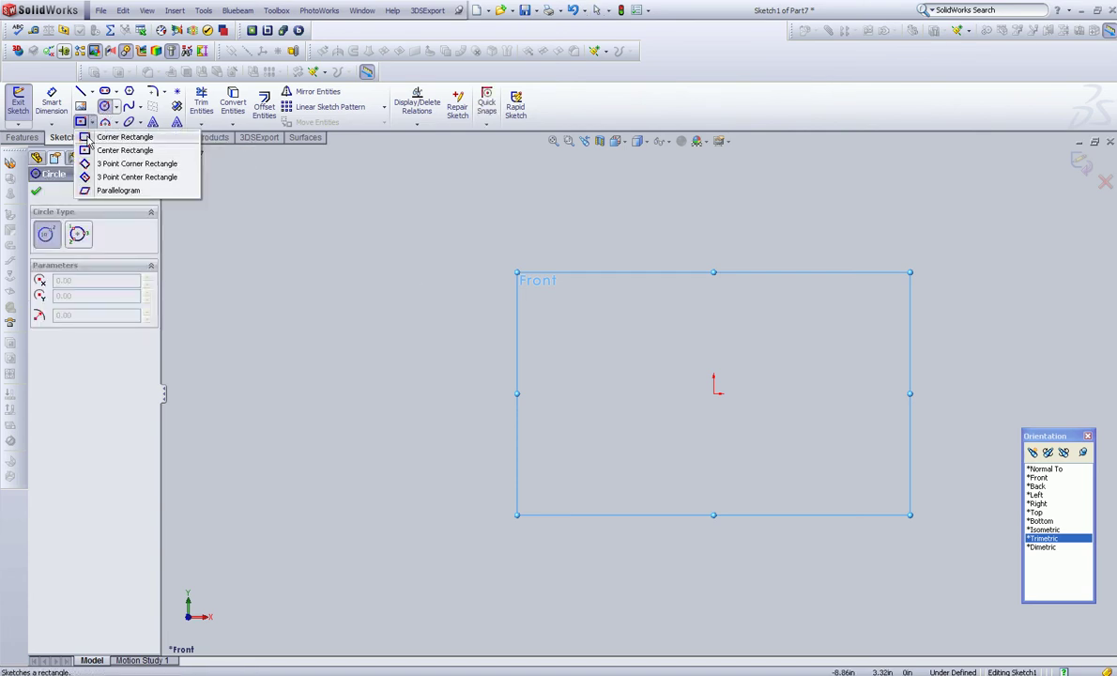
pyautogui.click(87, 140)
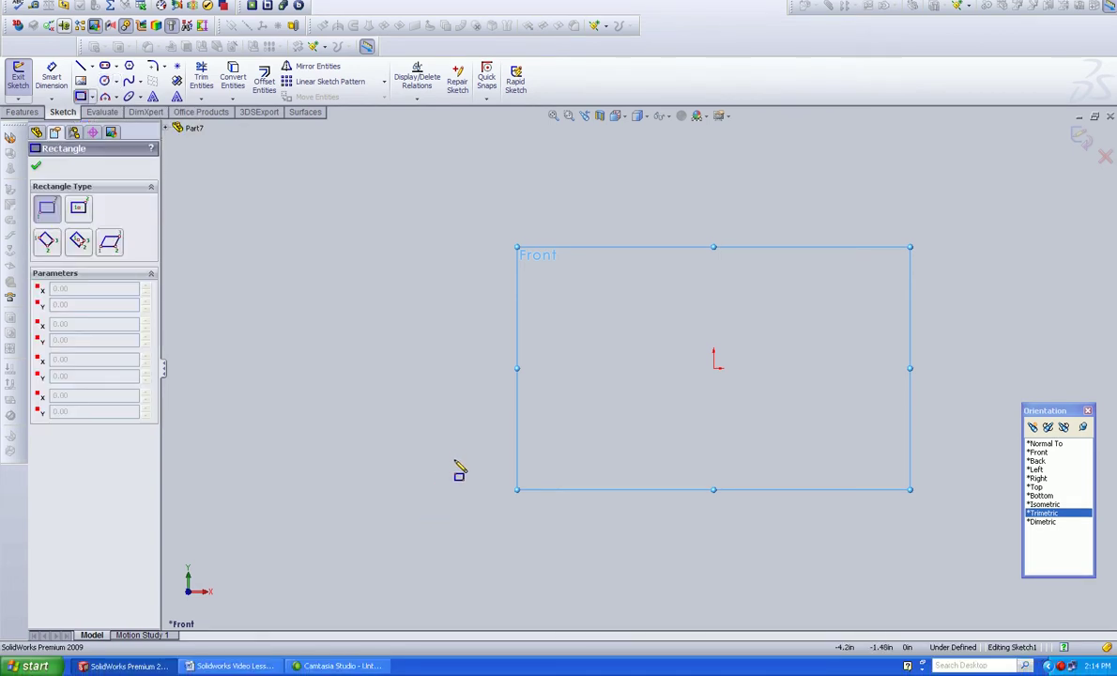
pyautogui.moveTo(455, 460); pyautogui.dragTo(983, 193)
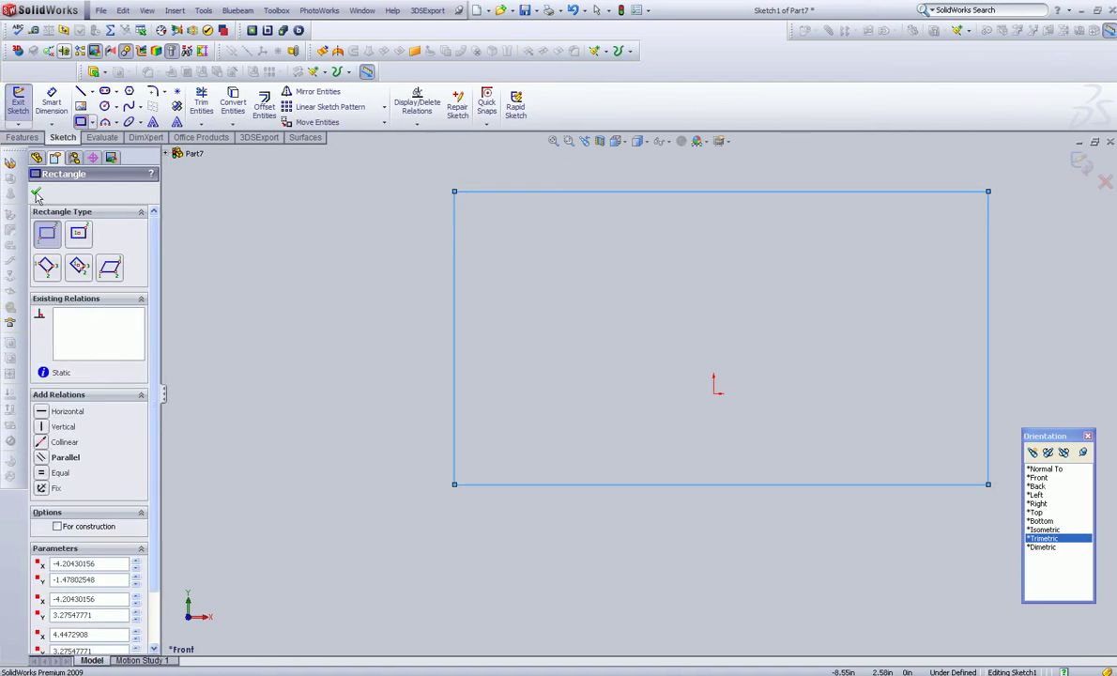
pyautogui.press('Escape')
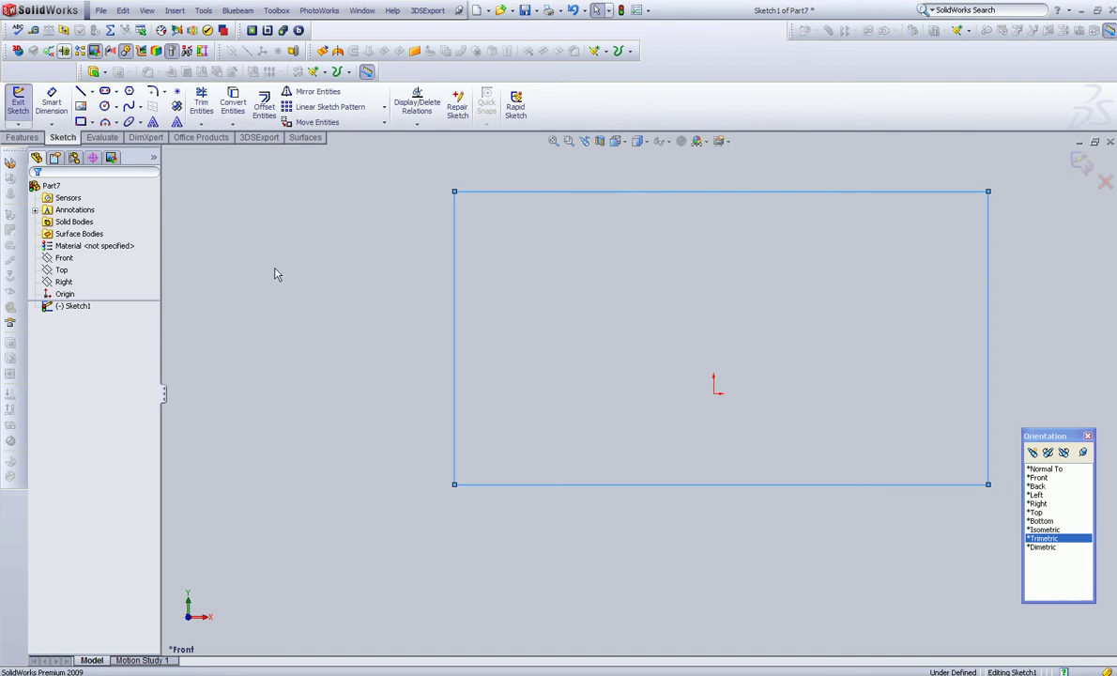
# Step: Draw a vertical centerline from the top edge midpoint to the bottom edge midpoint
pyautogui.click(92, 93)
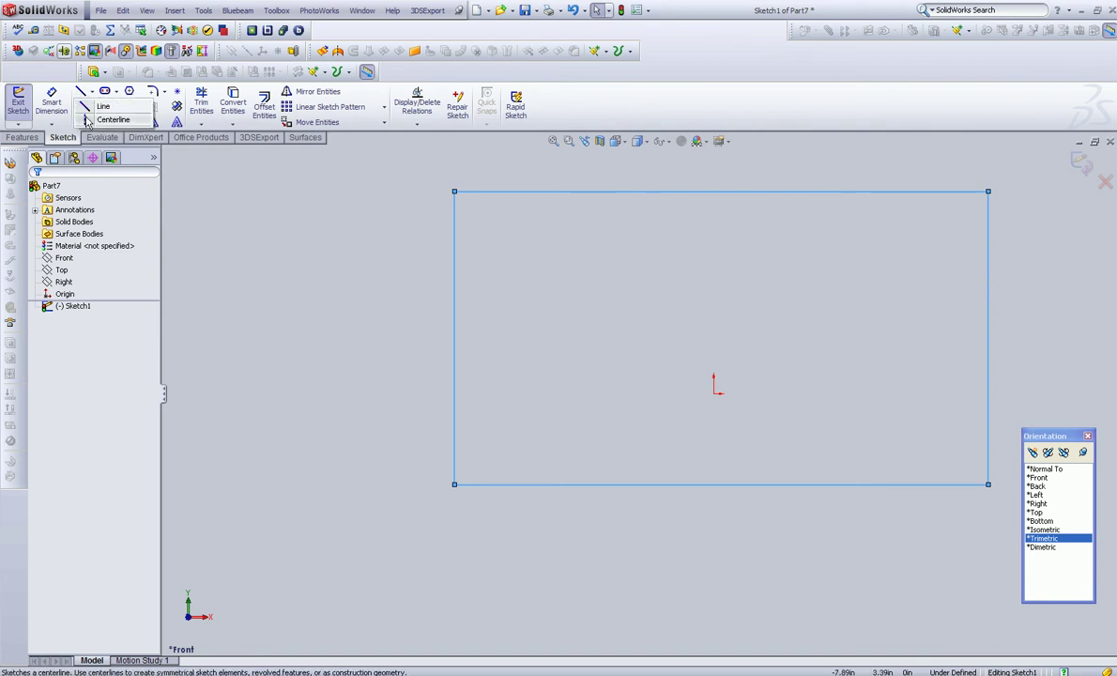
pyautogui.click(87, 120)
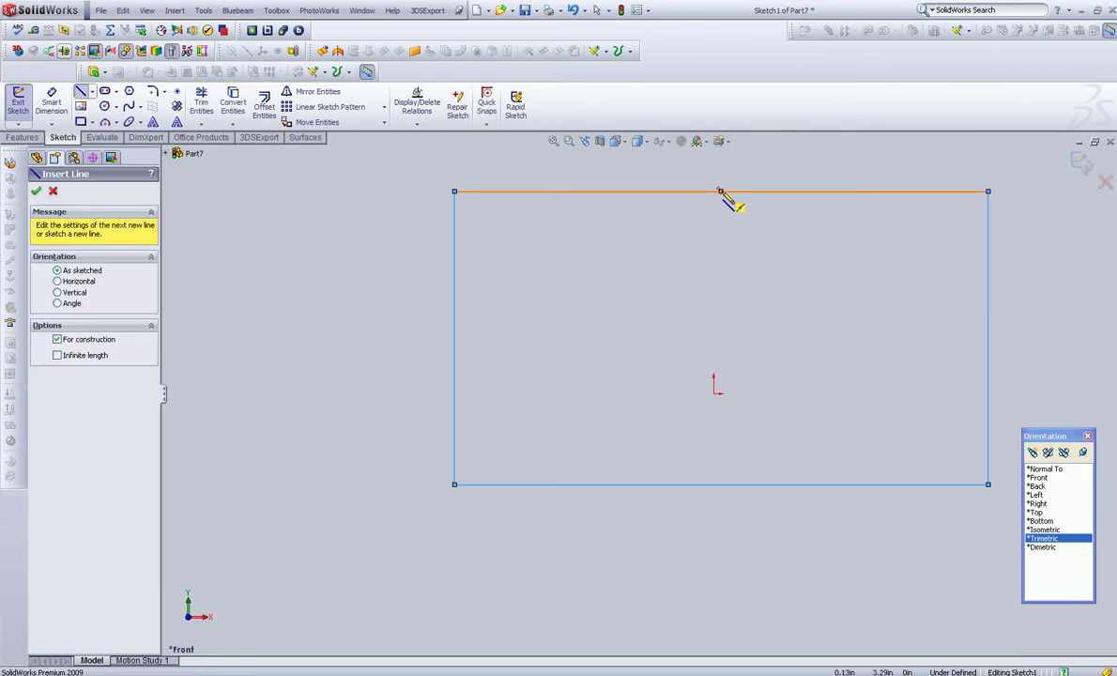
pyautogui.click(721, 191)
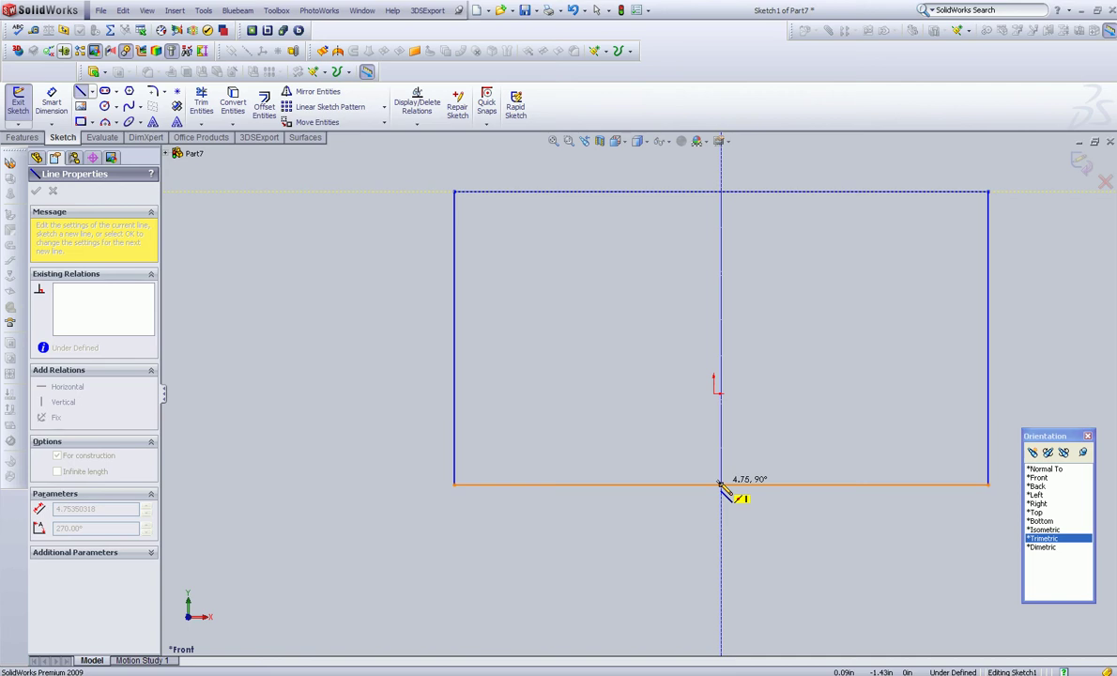
pyautogui.click(721, 485)
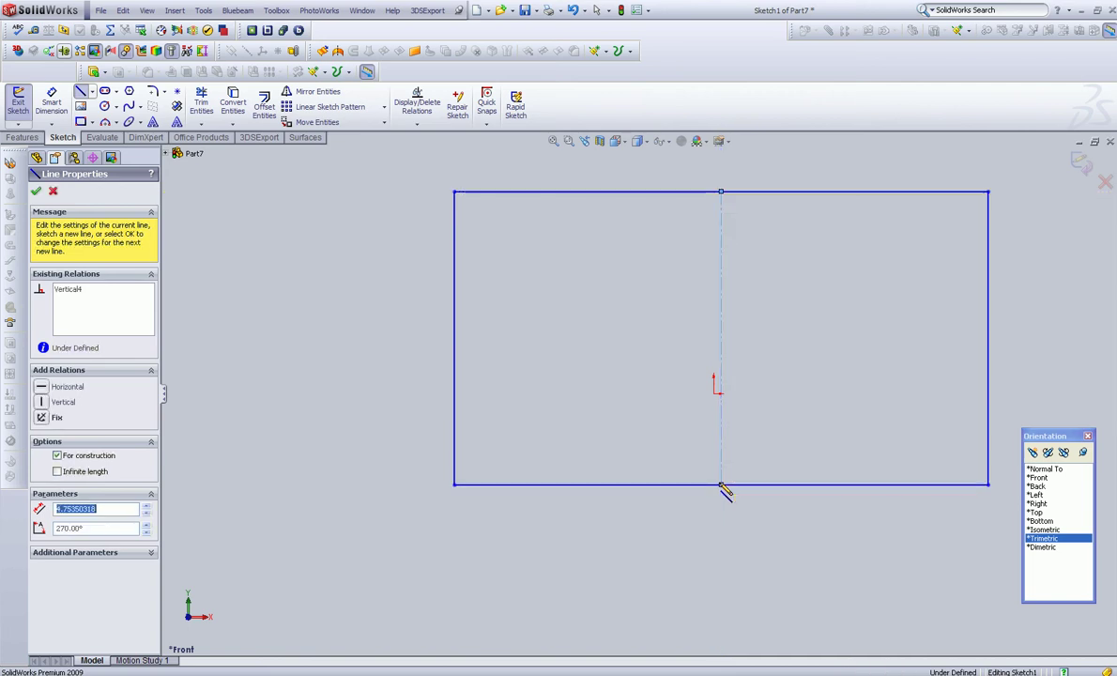
pyautogui.rightClick(564, 521)
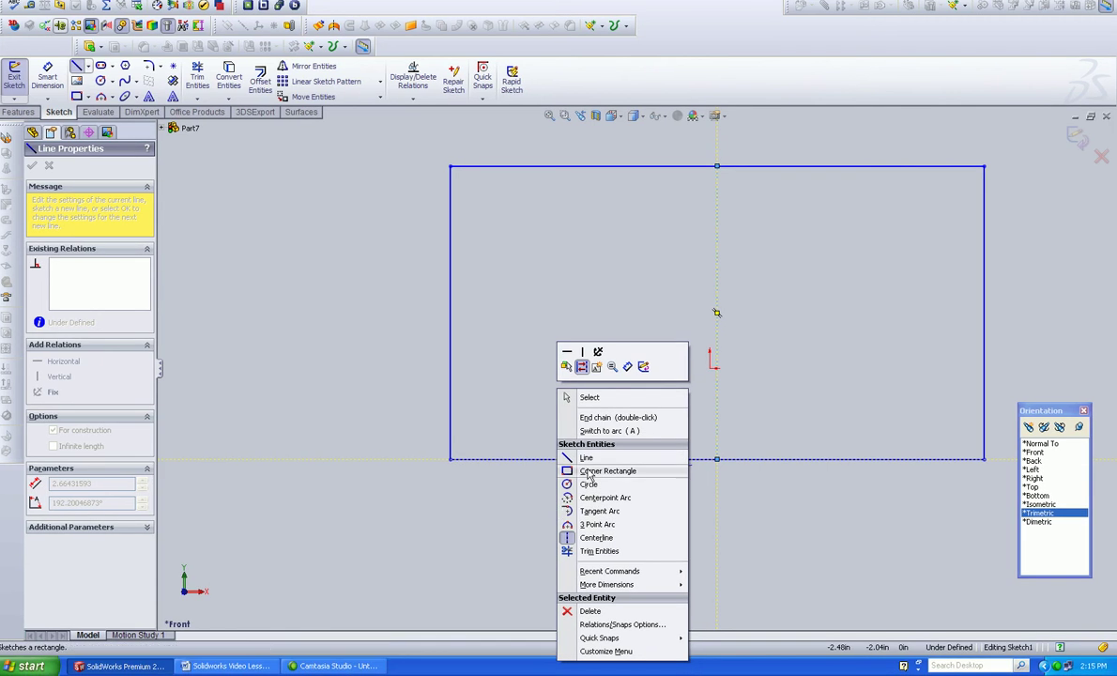
# Step: Draw a horizontal centerline from the left edge midpoint to the right edge midpoint
pyautogui.click(612, 417)
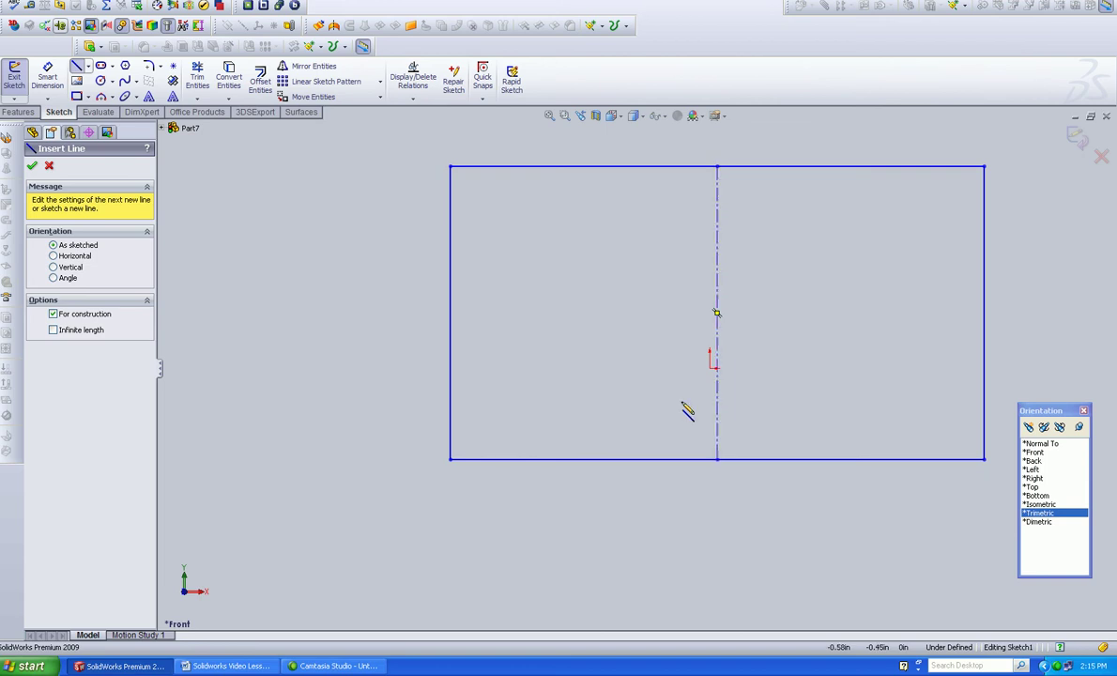
pyautogui.click(452, 313)
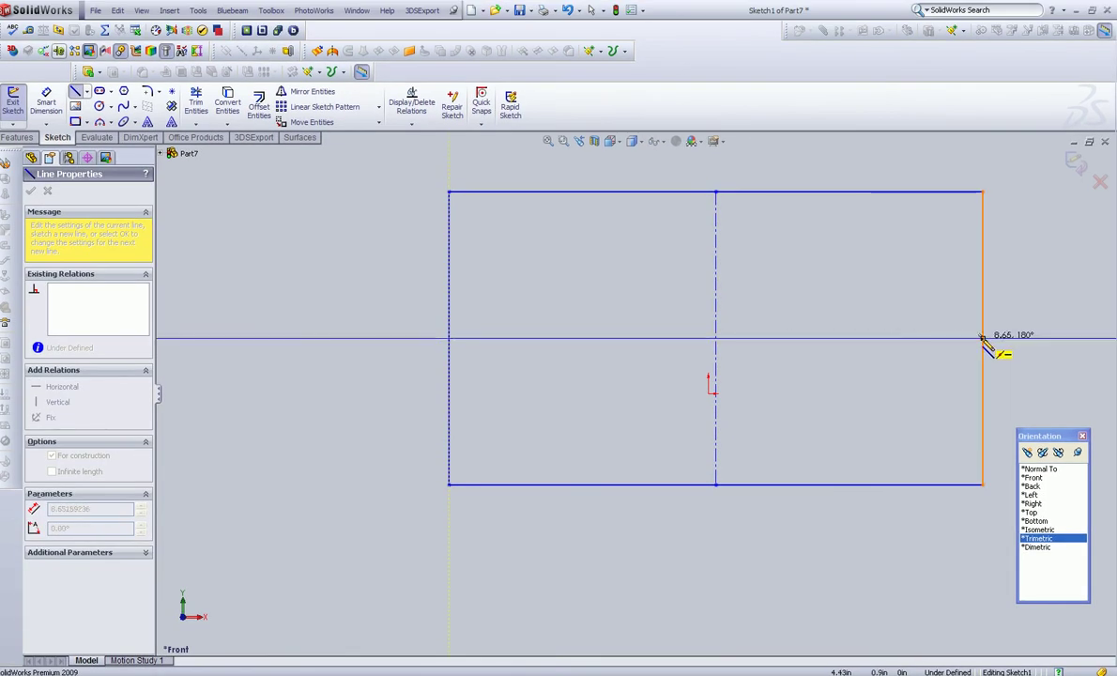
pyautogui.click(983, 338)
pyautogui.rightClick(985, 341)
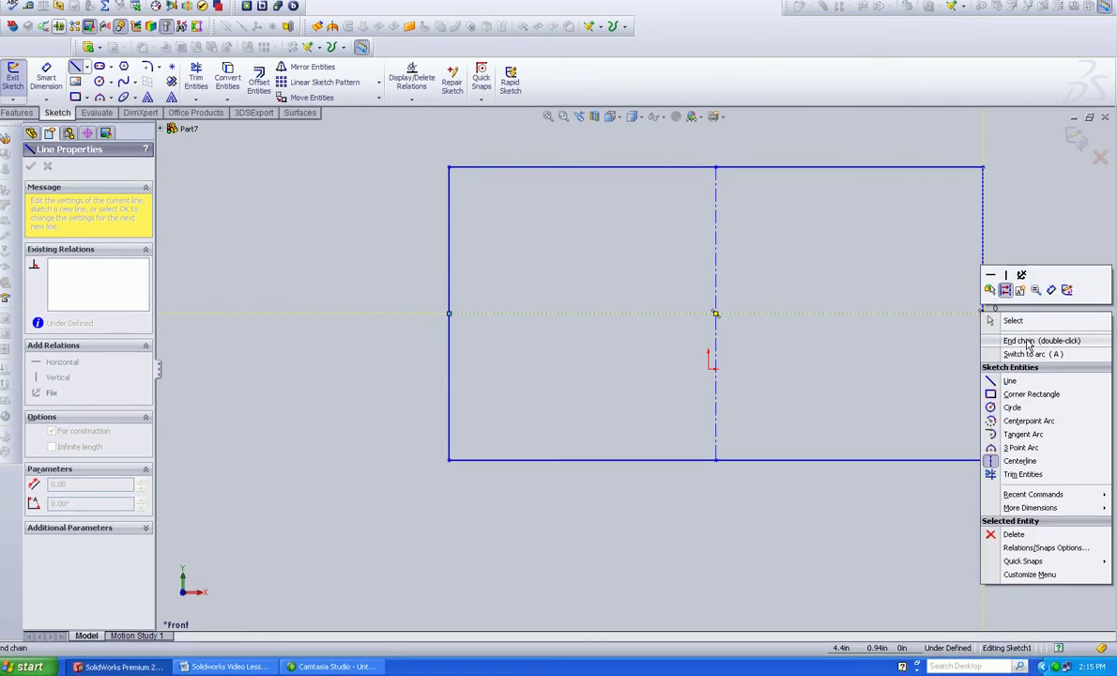
pyautogui.click(1030, 369)
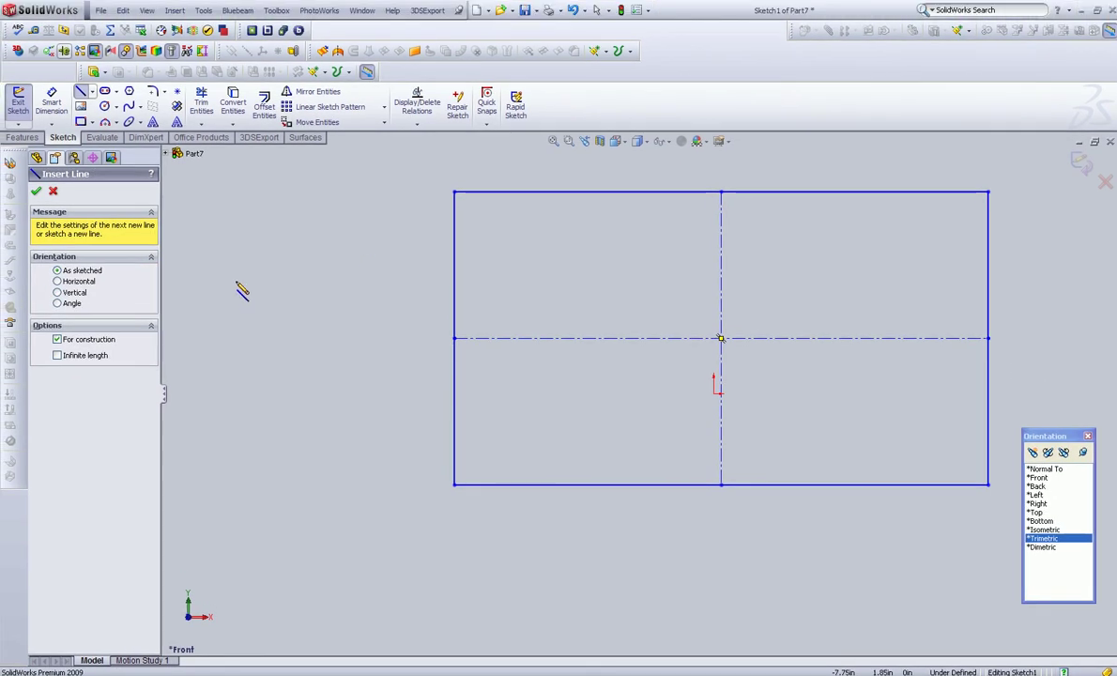
pyautogui.press('Escape')
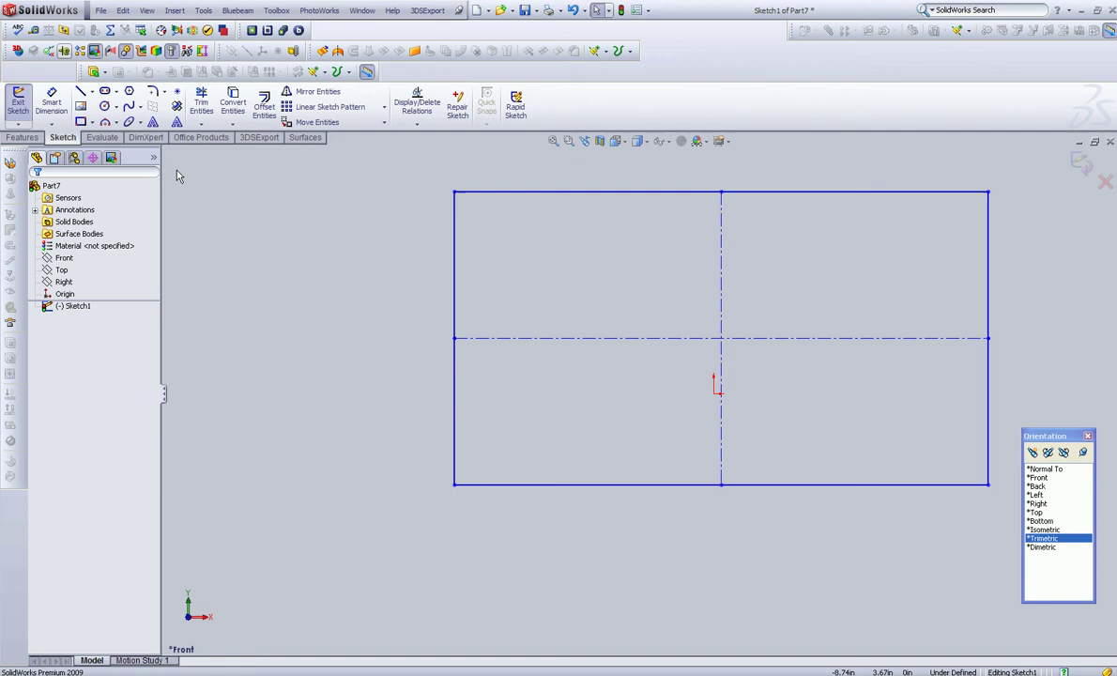
# Step: Place a sketch point where the two centerlines cross
pyautogui.click(178, 94)
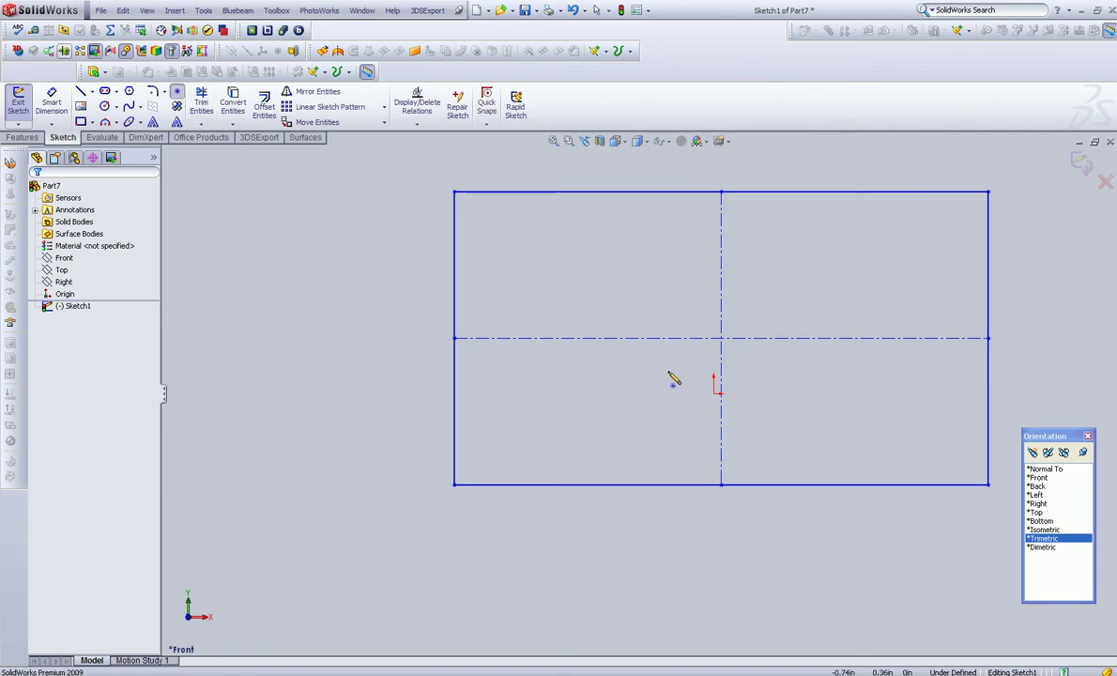
pyautogui.click(721, 338)
pyautogui.press('Escape')
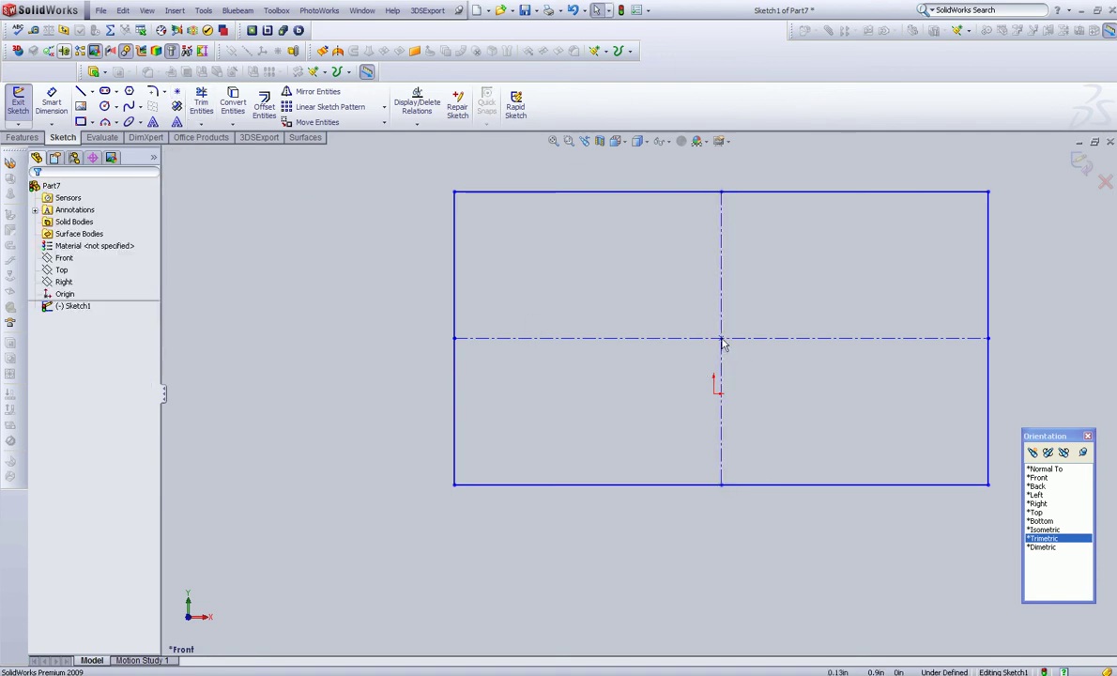
# Step: Make the origin coincident with the centerline intersection point
pyautogui.click(722, 338)
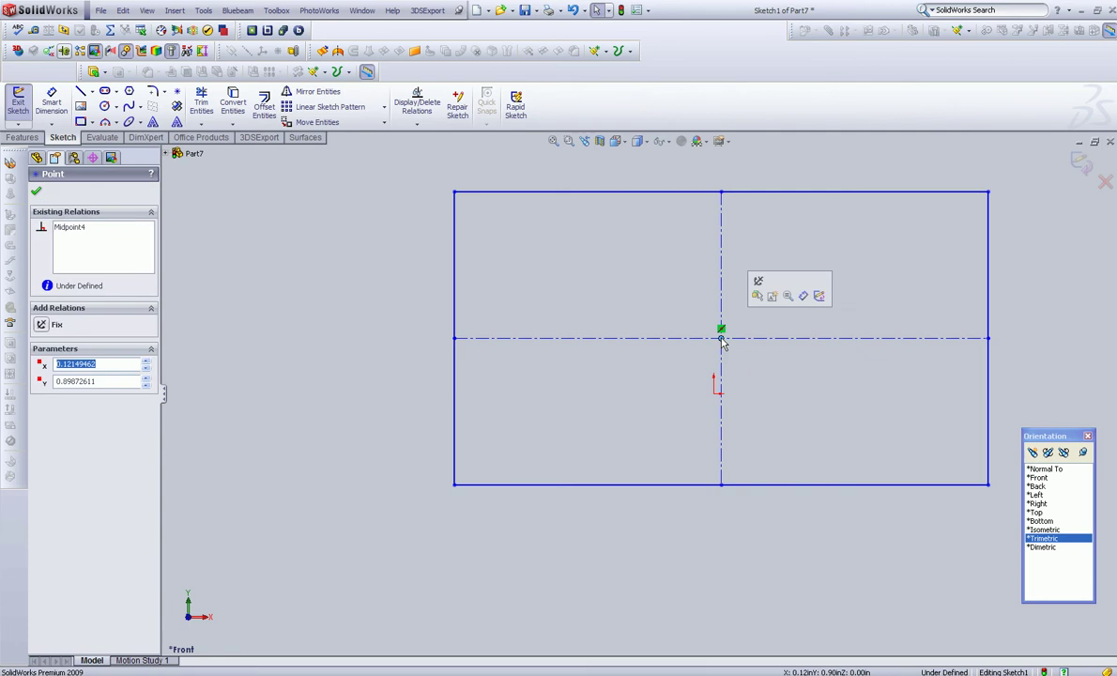
pyautogui.keyDown('ctrl'); pyautogui.click(714, 392); pyautogui.keyUp('ctrl')
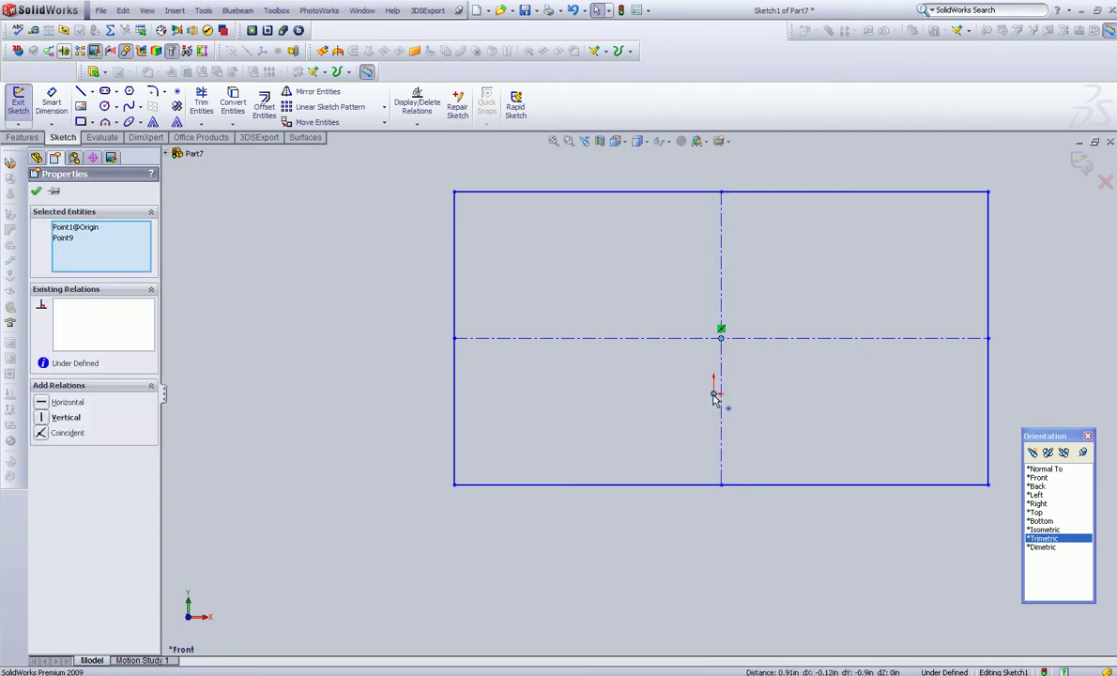
pyautogui.press('Escape')
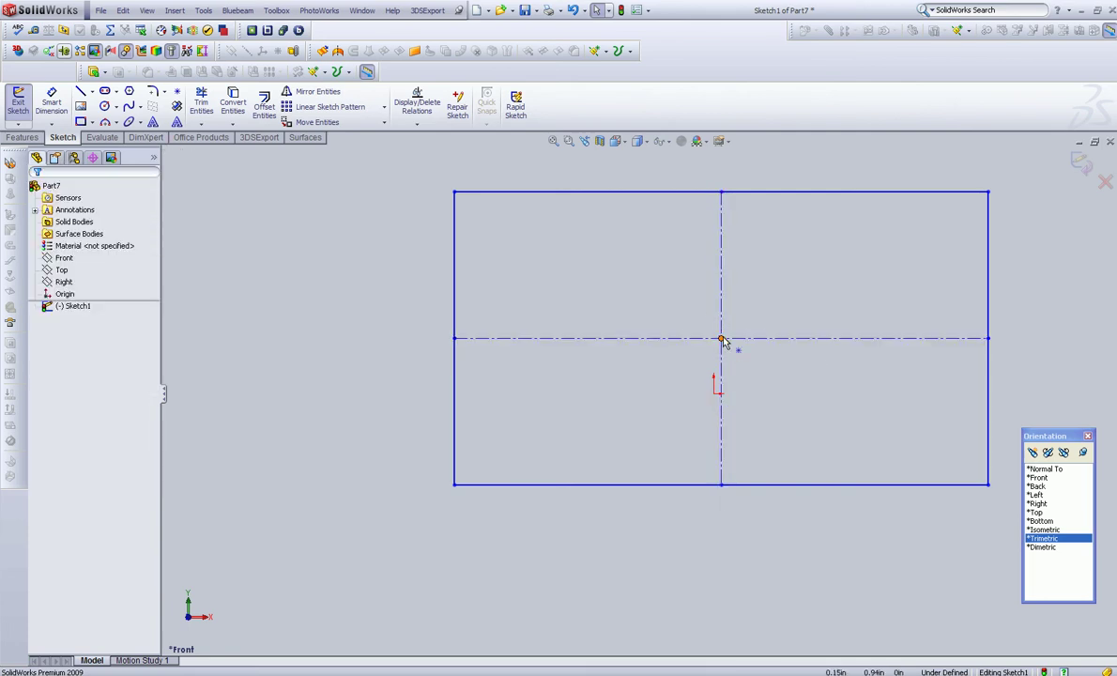
pyautogui.click(722, 339)
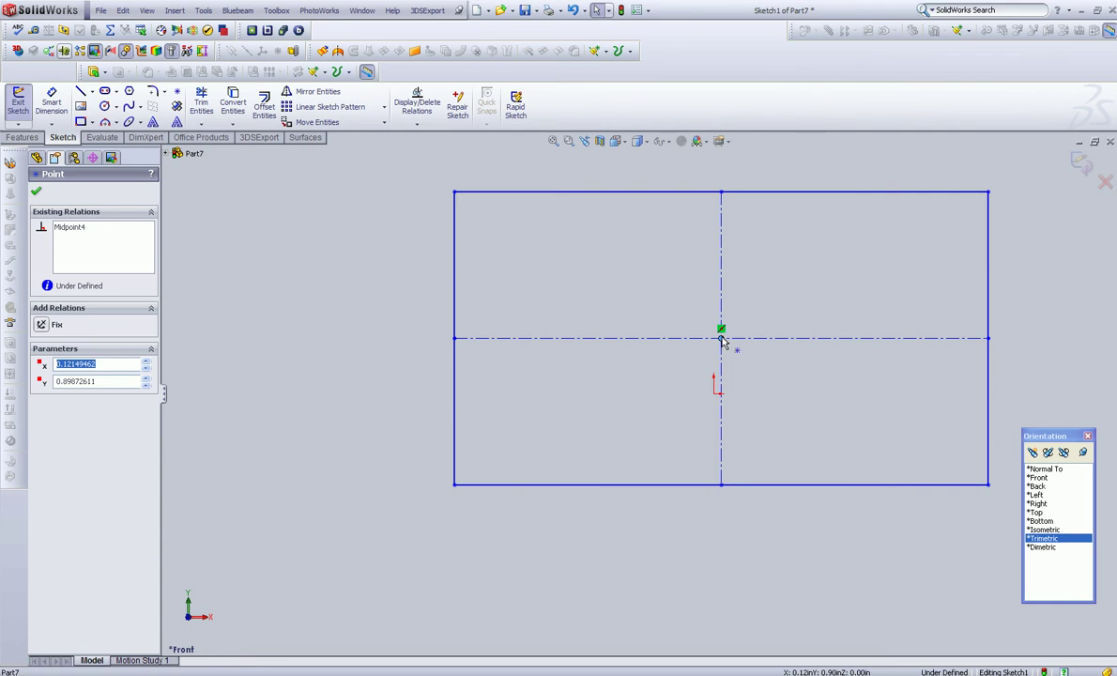
pyautogui.keyDown('ctrl'); pyautogui.click(715, 396); pyautogui.keyUp('ctrl')
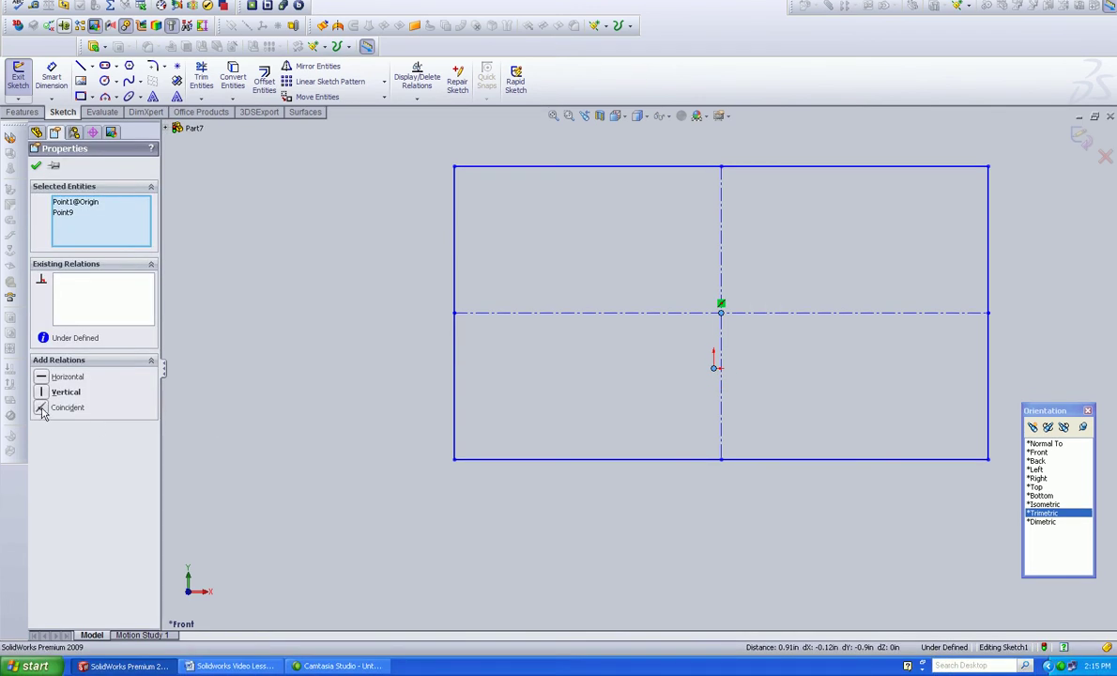
pyautogui.click(41, 410)
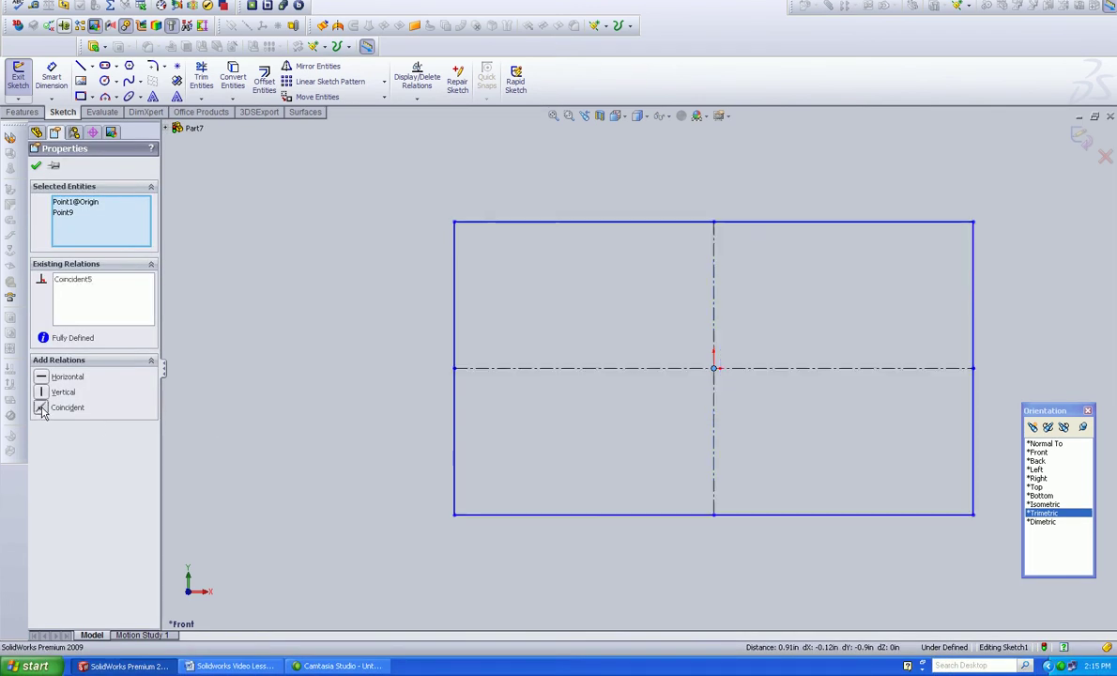
pyautogui.click(36, 192)
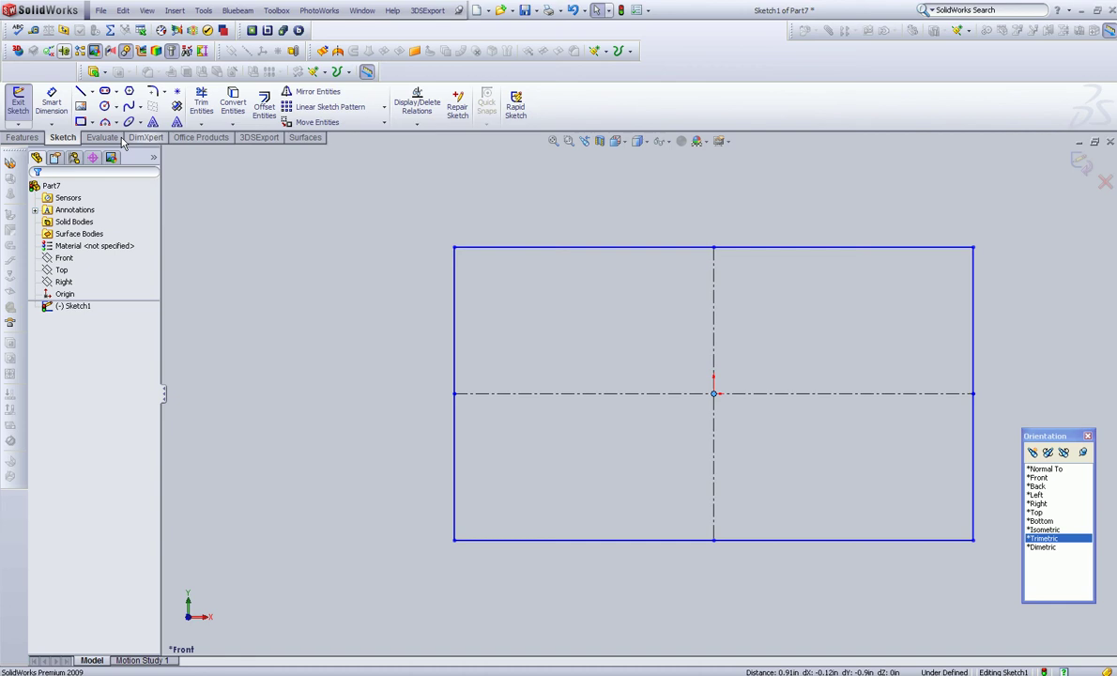
# Step: Smart Dimension the left edge to 5 in and the top edge to 9 in
pyautogui.click(52, 97)
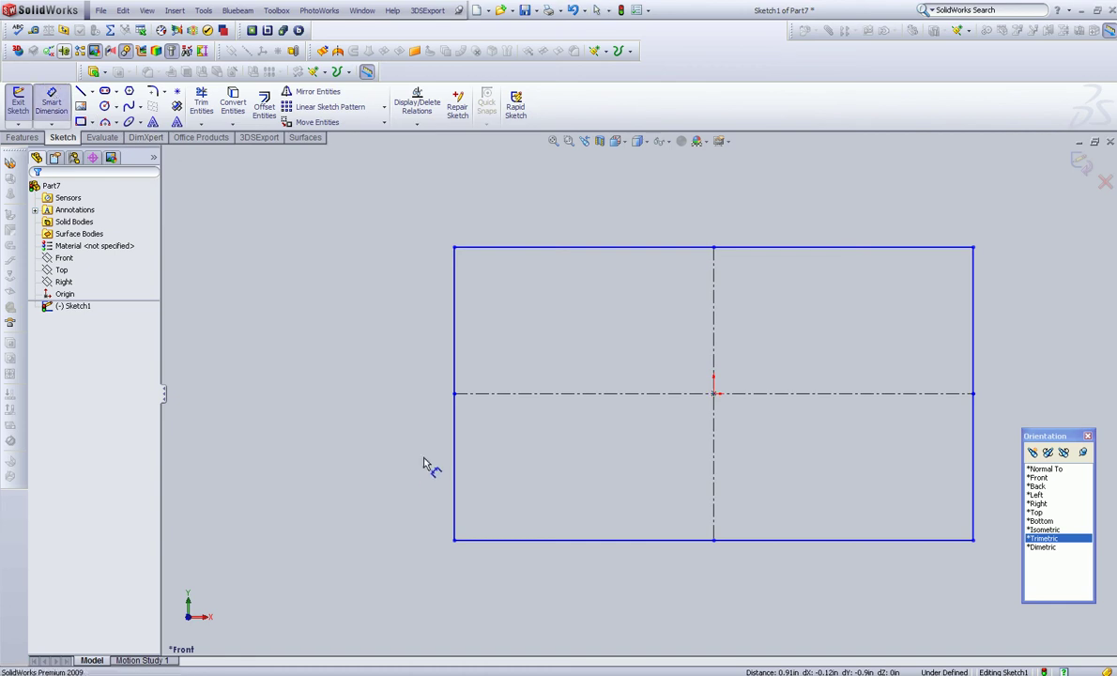
pyautogui.click(423, 362)
pyautogui.click(377, 375)
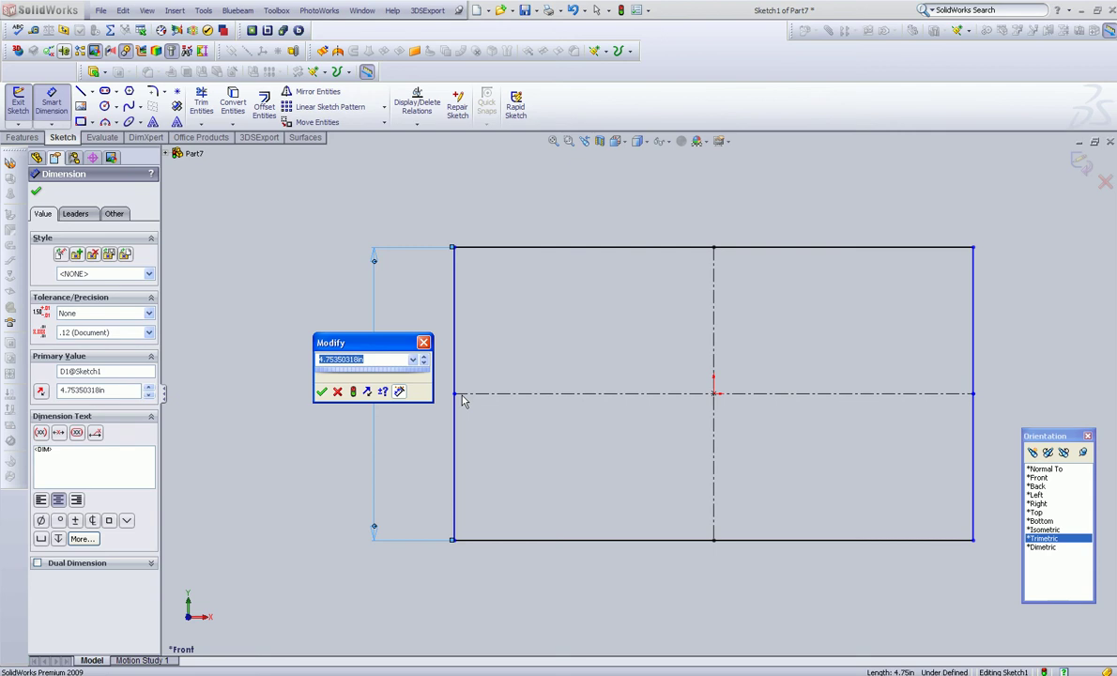
pyautogui.write('5')
pyautogui.press('Return')
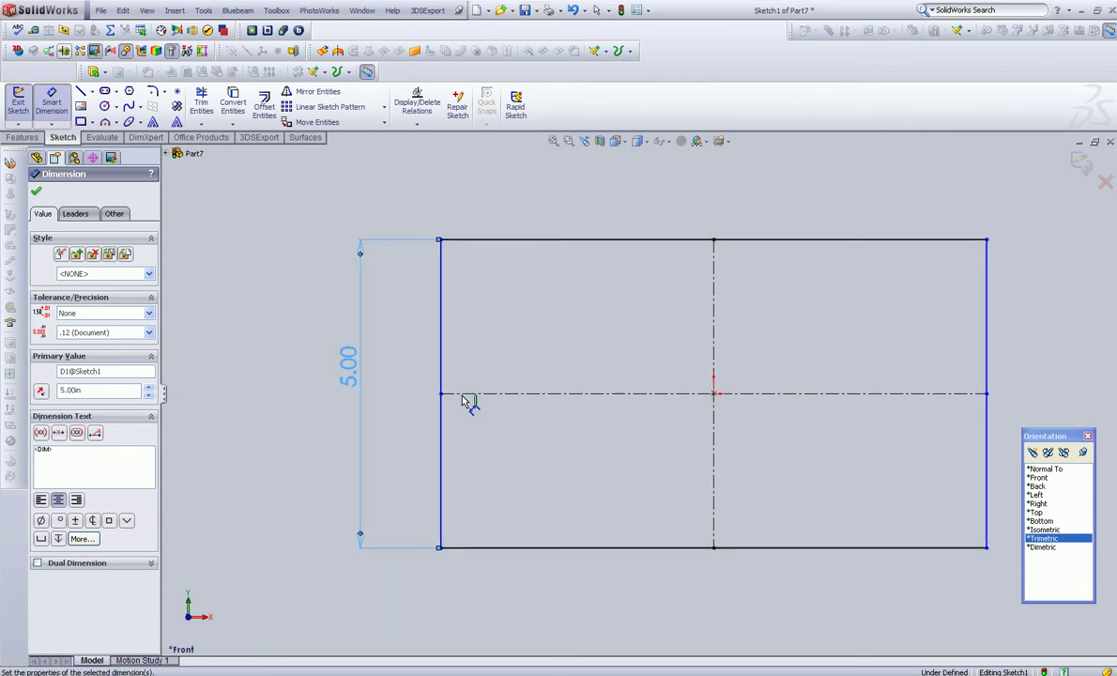
pyautogui.click(618, 237)
pyautogui.click(623, 216)
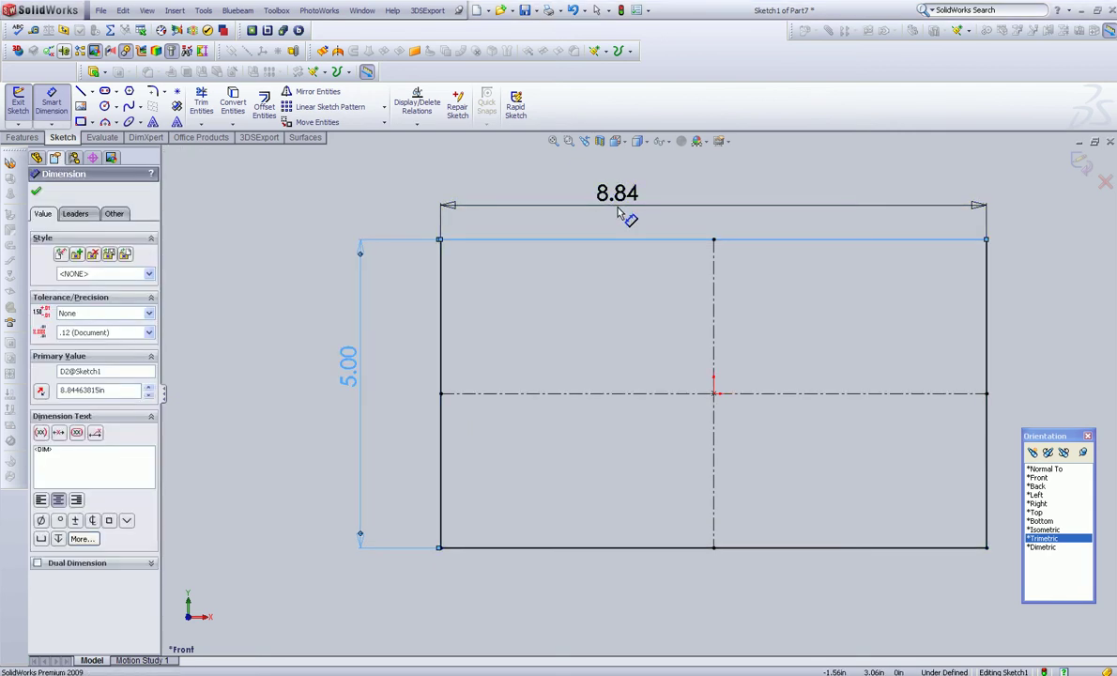
pyautogui.write('9')
pyautogui.press('Return')
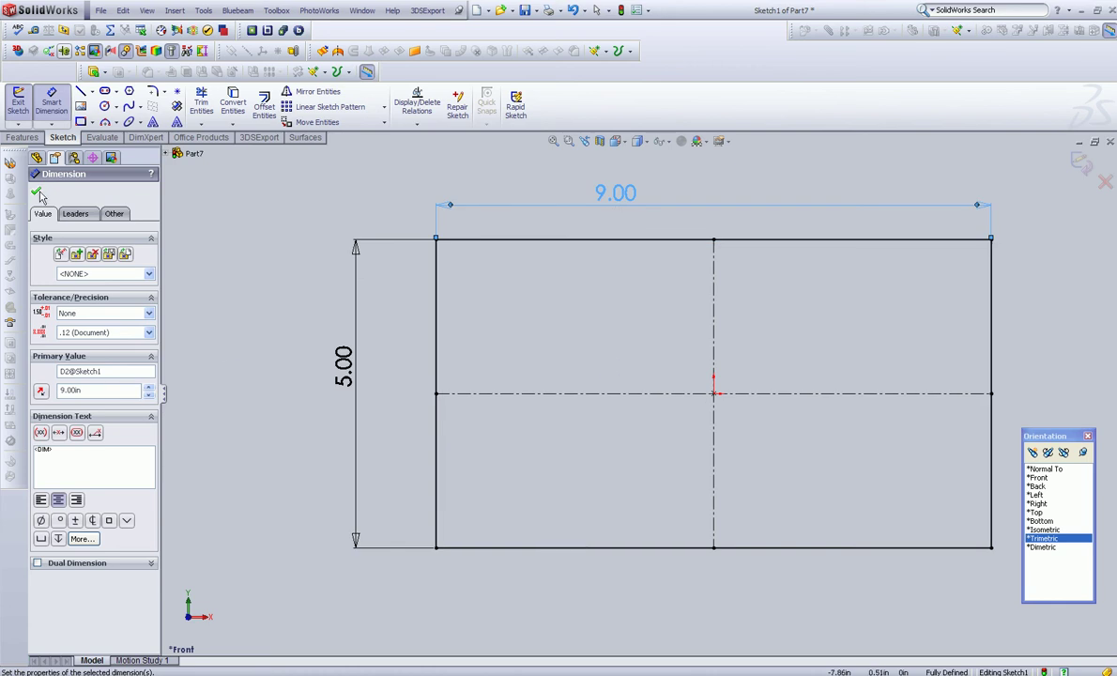
pyautogui.press('Escape')
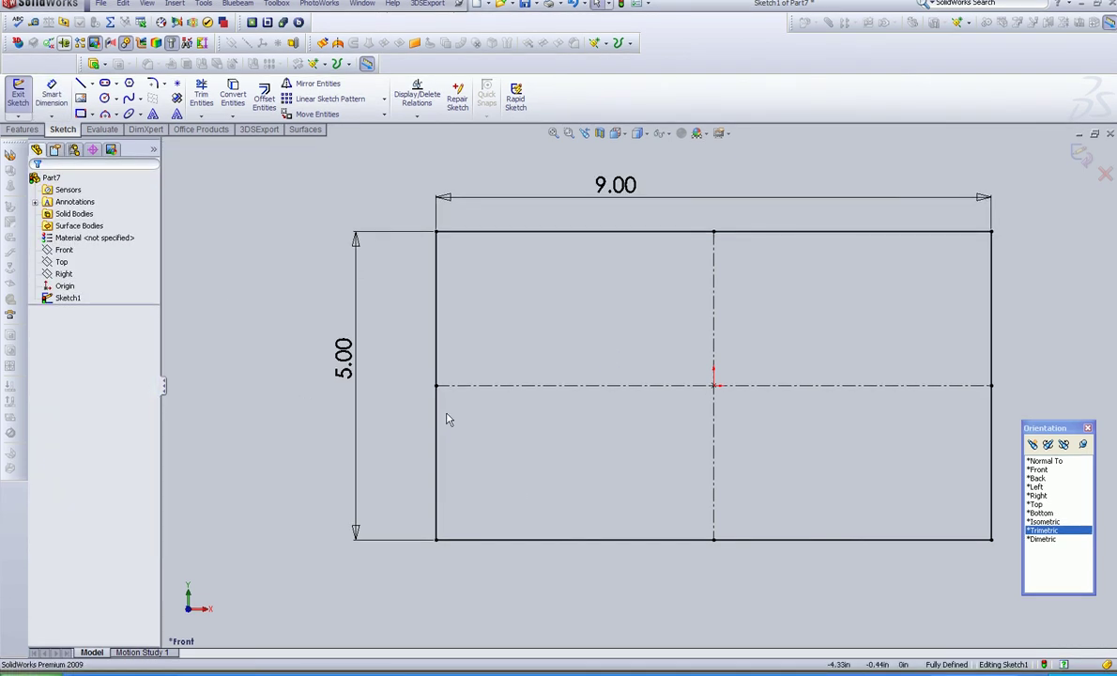
# Step: Draw three circles stacked one below another in the rectangle's left half
pyautogui.click(104, 106)
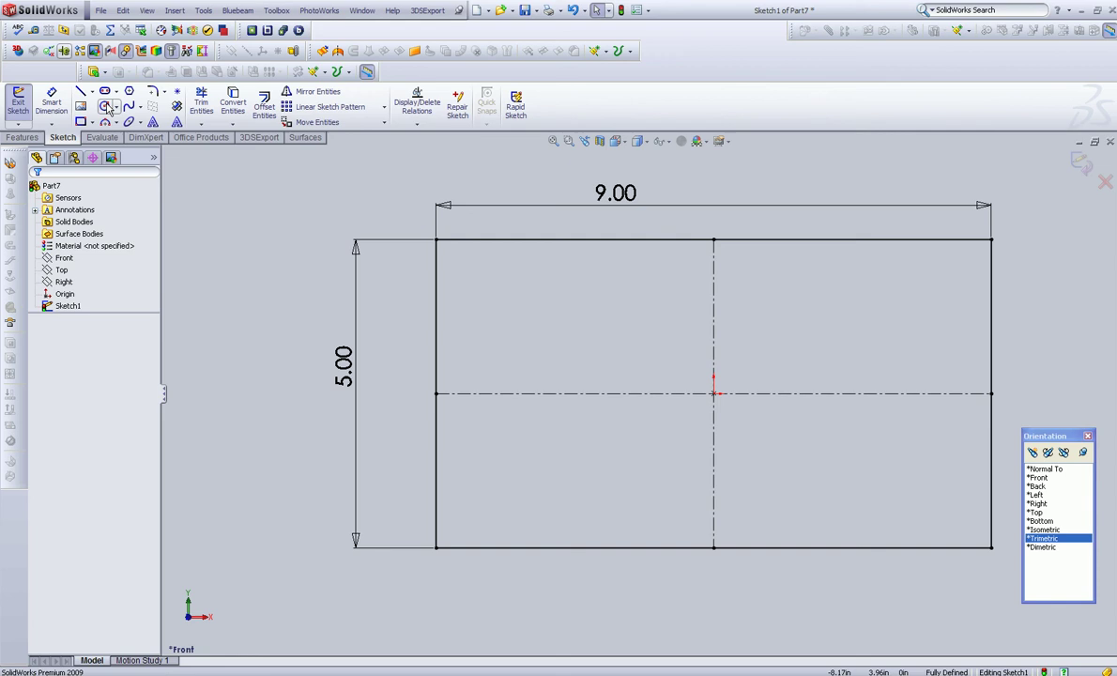
pyautogui.moveTo(536, 269)
pyautogui.mouseDown()
pyautogui.moveTo(543, 309)
pyautogui.moveTo(538, 296)
pyautogui.mouseUp()
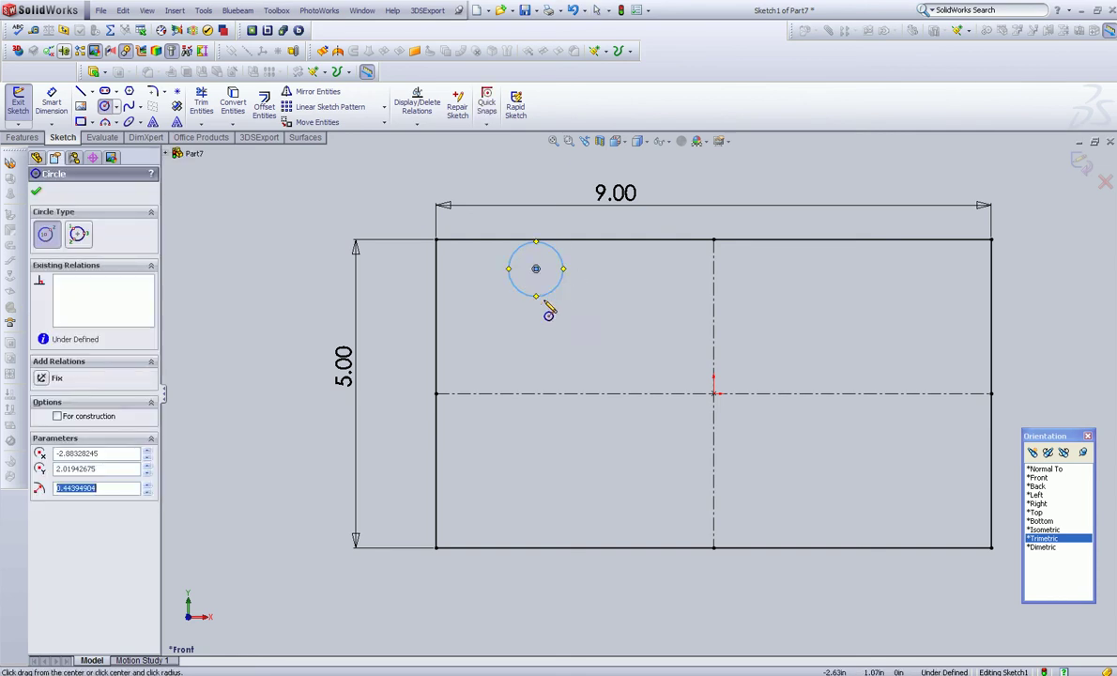
pyautogui.moveTo(536, 347); pyautogui.dragTo(536, 365)
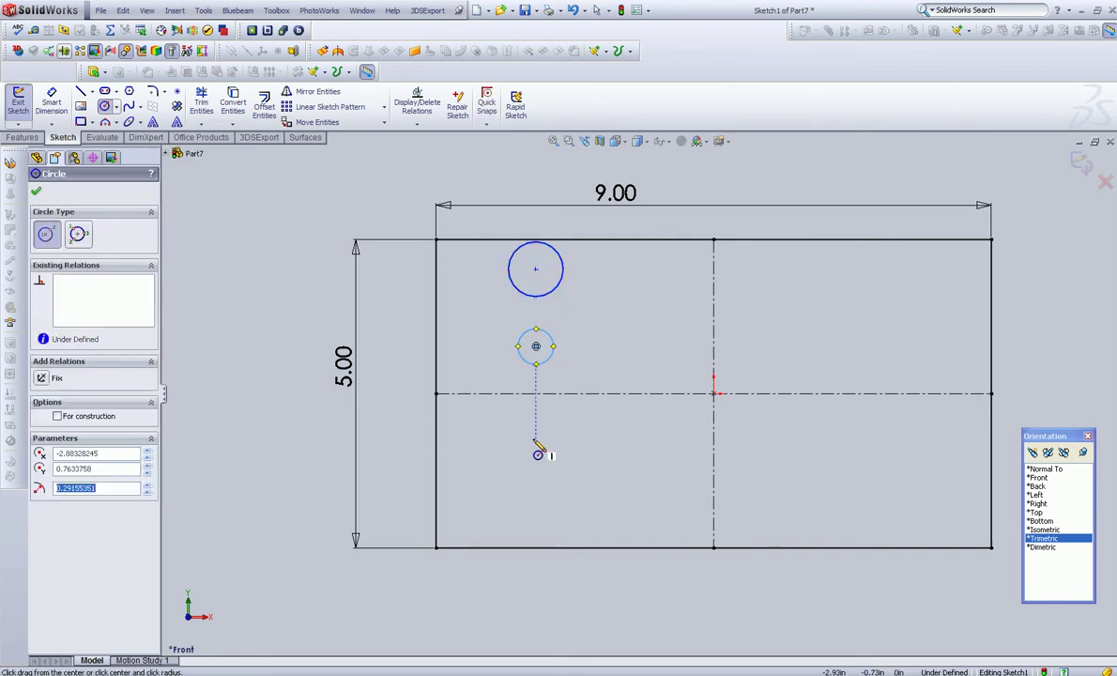
pyautogui.moveTo(536, 438); pyautogui.dragTo(544, 463)
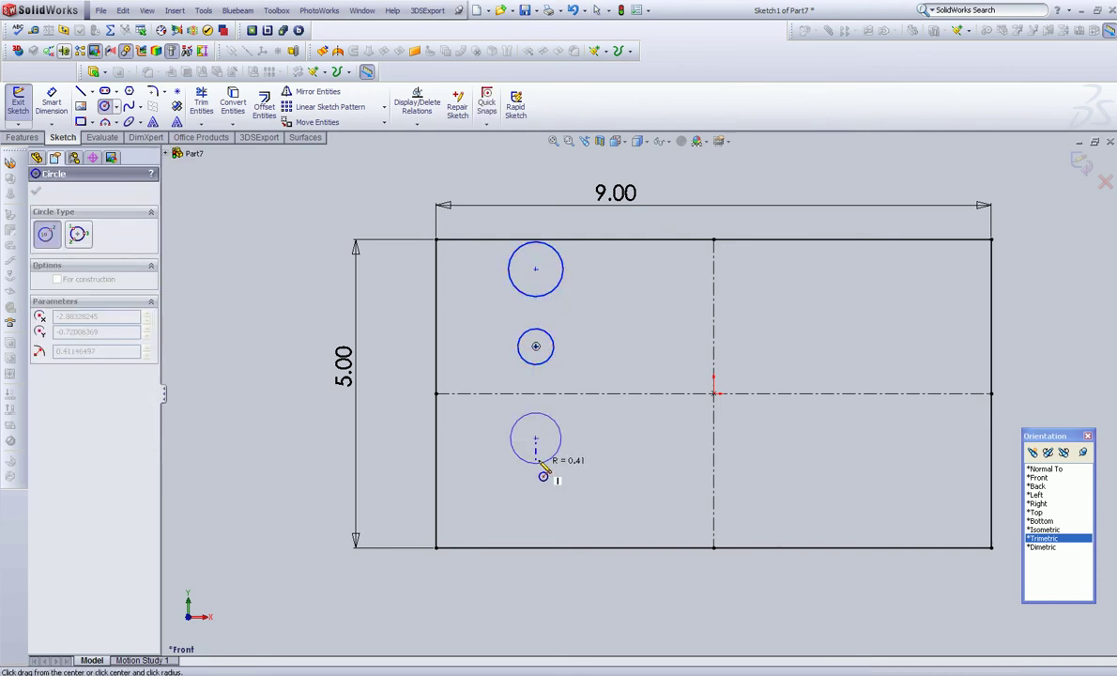
pyautogui.rightClick(586, 501)
pyautogui.click(602, 481)
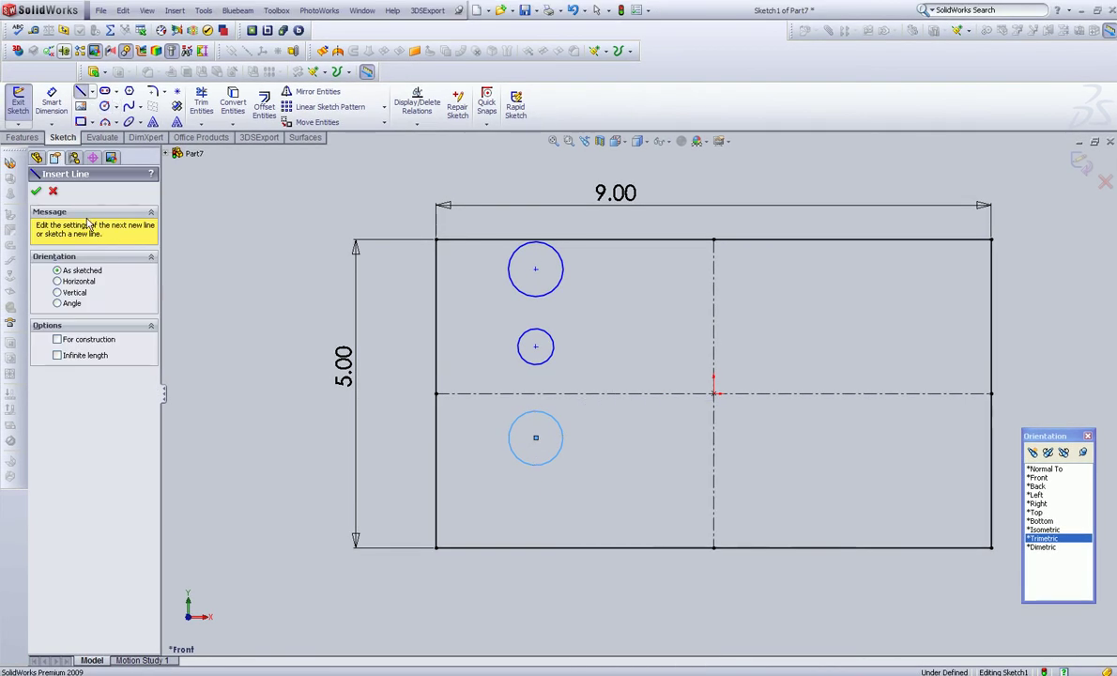
pyautogui.click(38, 191)
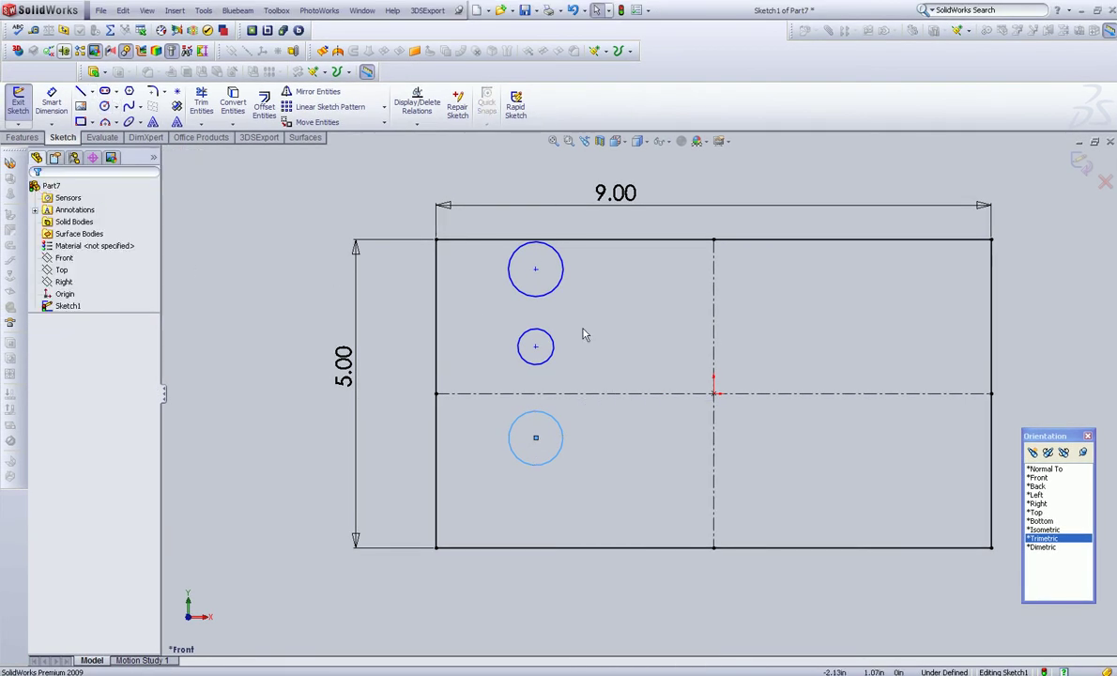
# Step: Shrink the three circles to similar small sizes, the top one about 0.42 in diameter
pyautogui.click(544, 291)
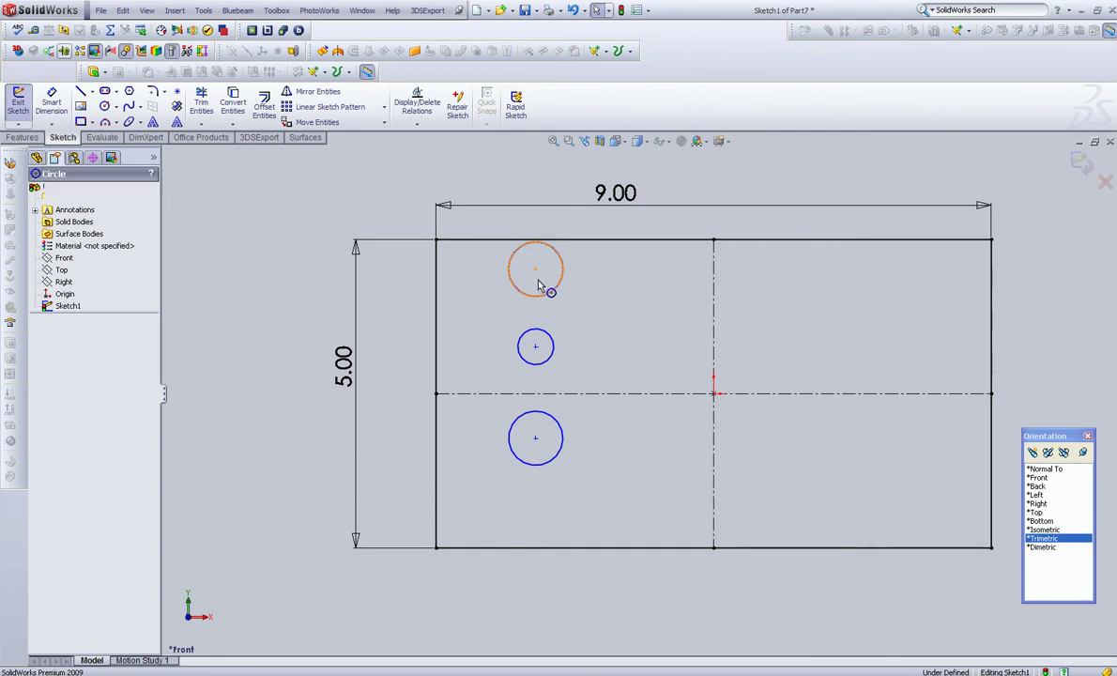
pyautogui.click(544, 291)
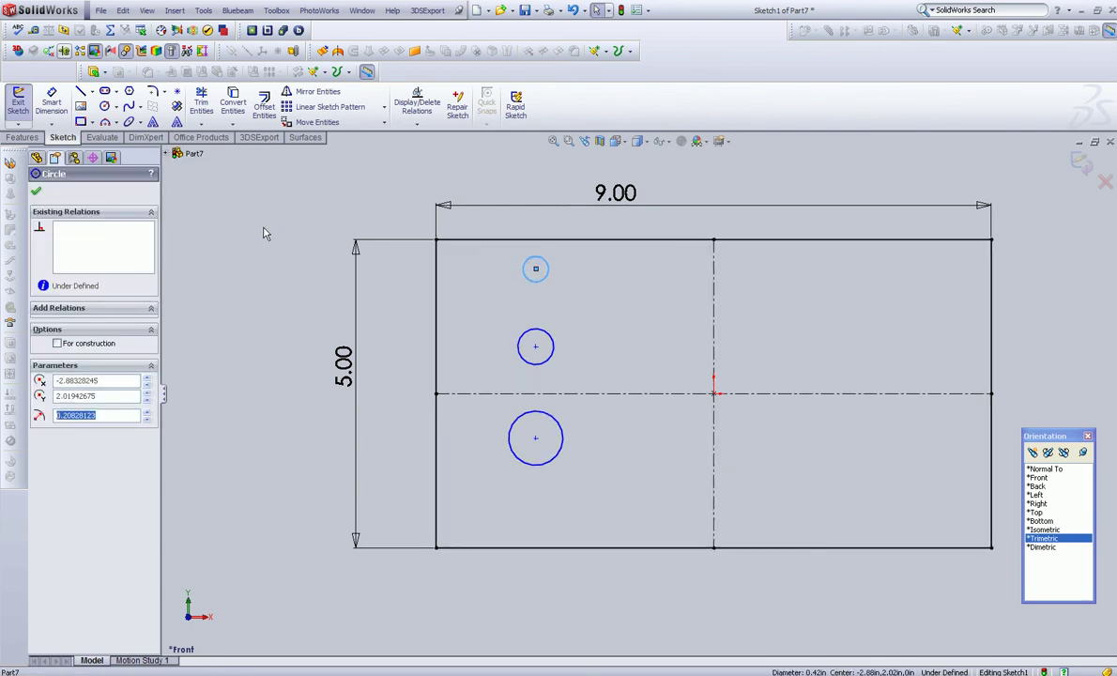
pyautogui.click(36, 192)
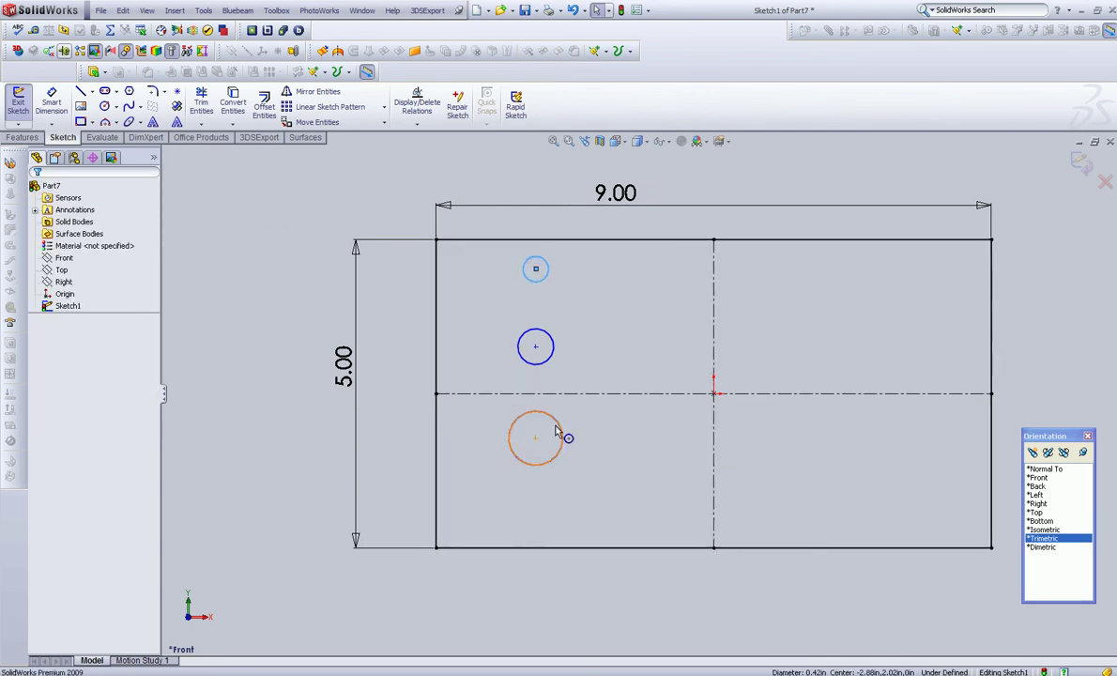
pyautogui.click(554, 353)
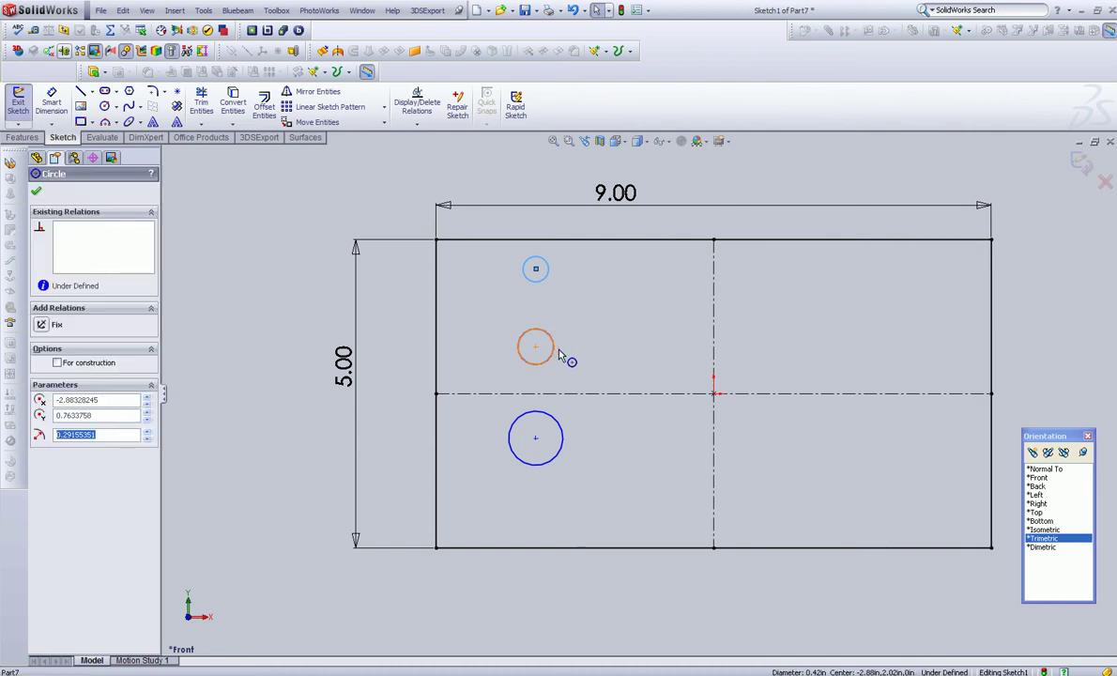
pyautogui.moveTo(560, 351)
pyautogui.mouseDown()
pyautogui.moveTo(591, 357)
pyautogui.moveTo(535, 346)
pyautogui.moveTo(591, 356)
pyautogui.moveTo(552, 350)
pyautogui.mouseUp()
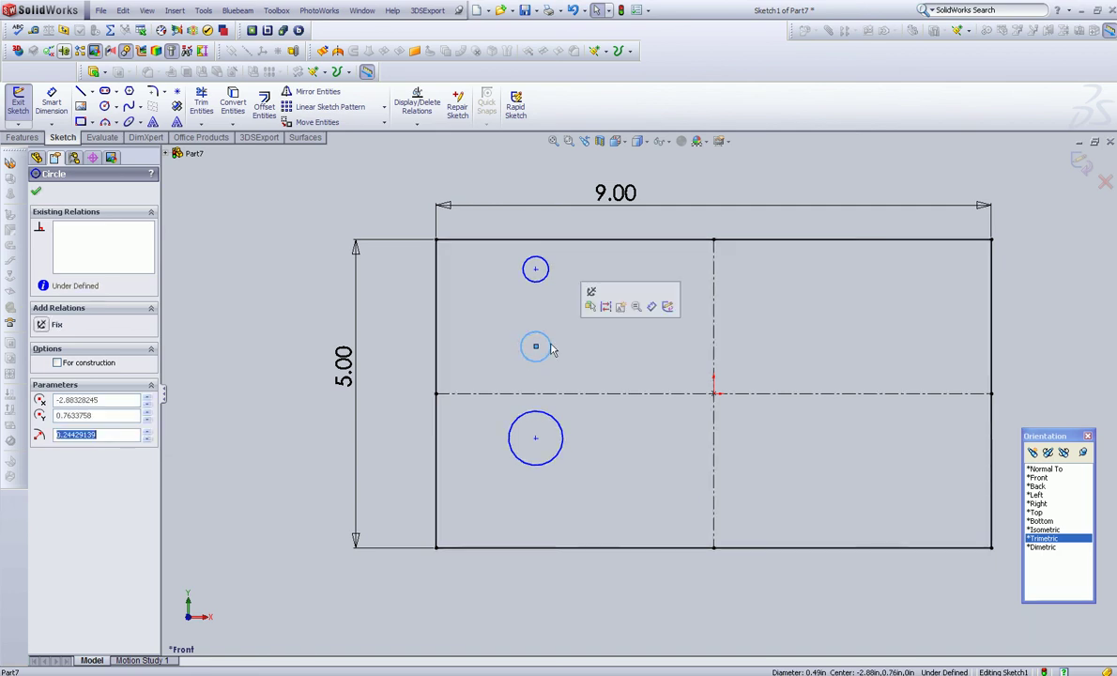
pyautogui.moveTo(566, 444)
pyautogui.mouseDown()
pyautogui.moveTo(608, 445)
pyautogui.moveTo(553, 442)
pyautogui.mouseUp()
pyautogui.click(665, 484)
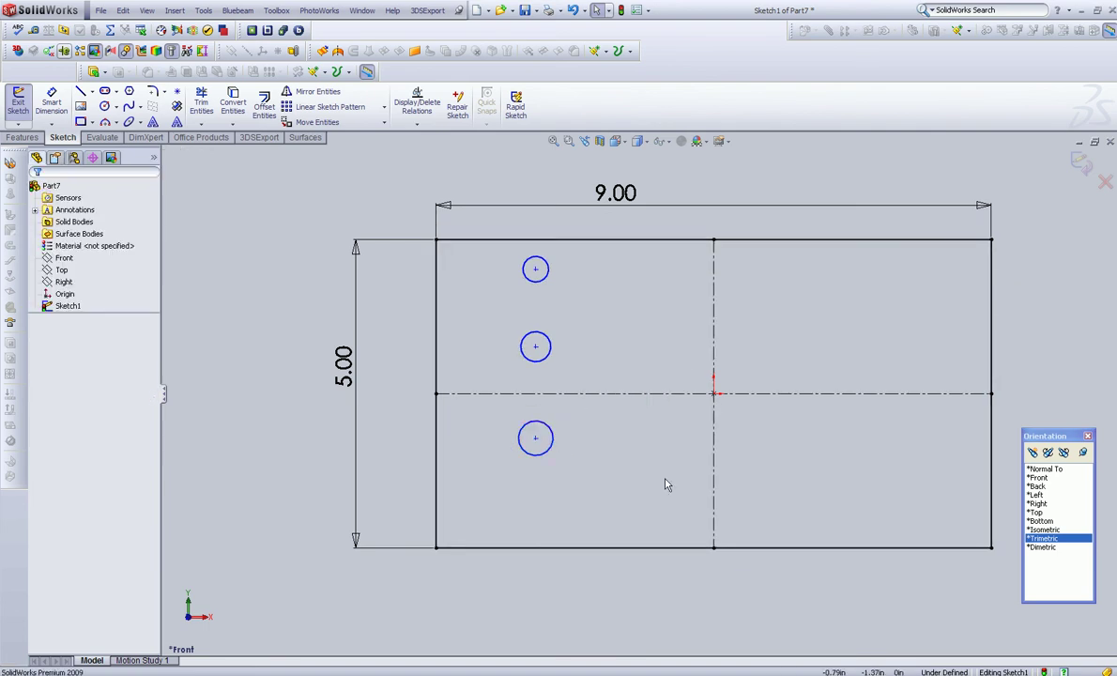
# Step: Nudge the middle circle slightly right and the bottom circle slightly left
pyautogui.click(536, 271)
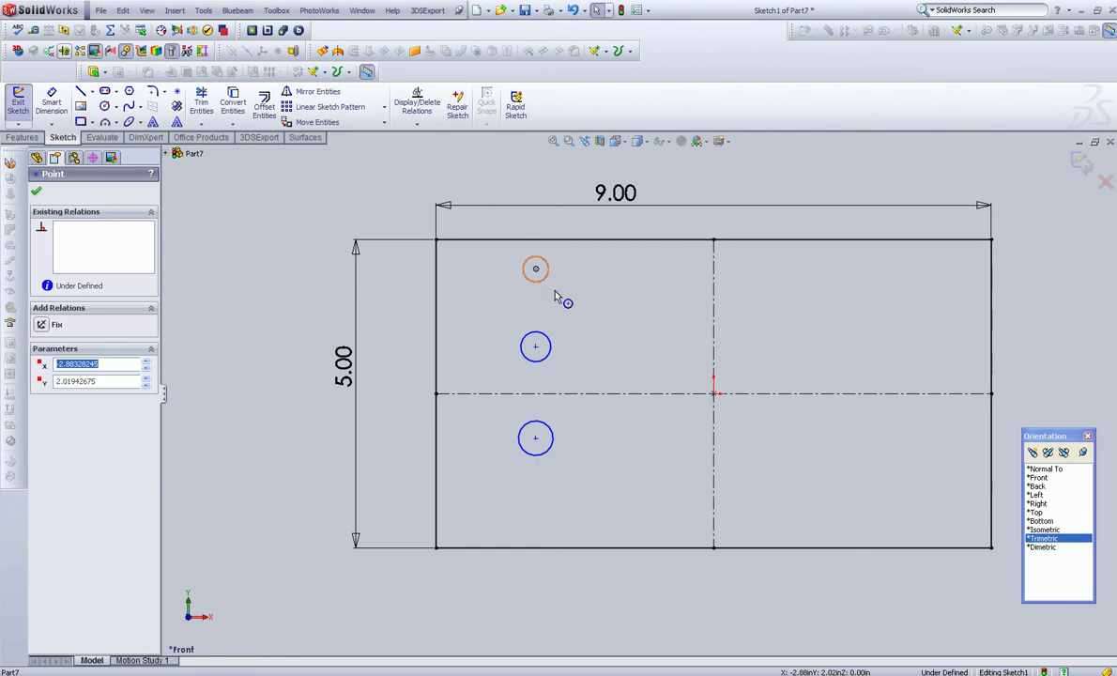
pyautogui.click(604, 315)
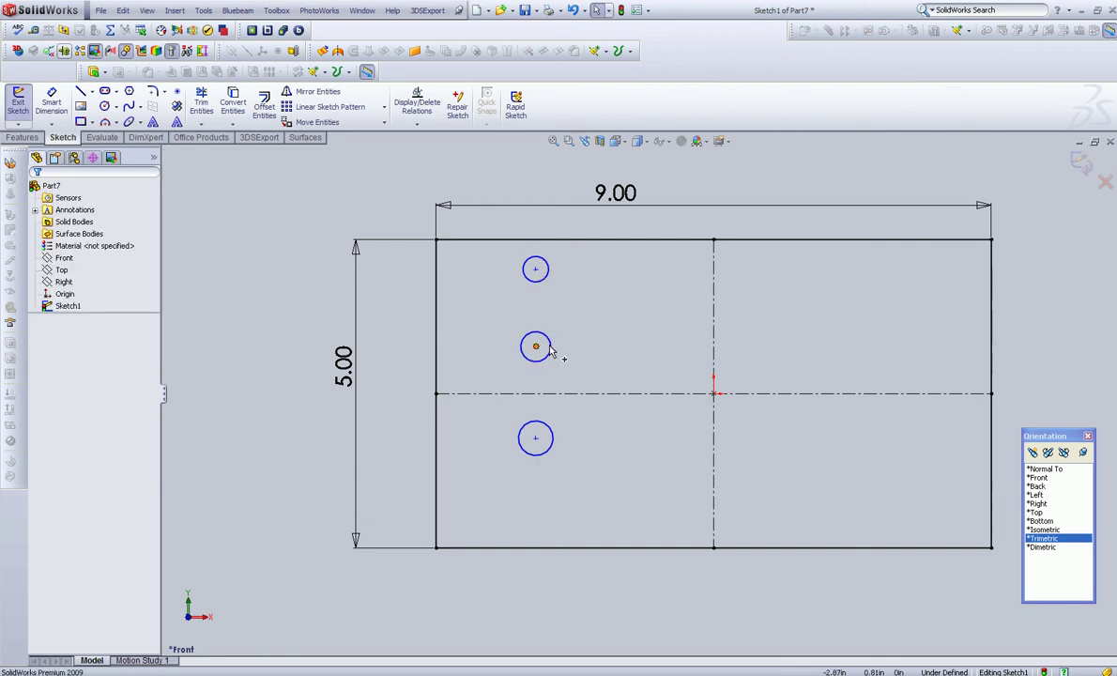
pyautogui.moveTo(536, 349); pyautogui.dragTo(573, 345)
pyautogui.moveTo(535, 441); pyautogui.dragTo(500, 437)
pyautogui.click(308, 291)
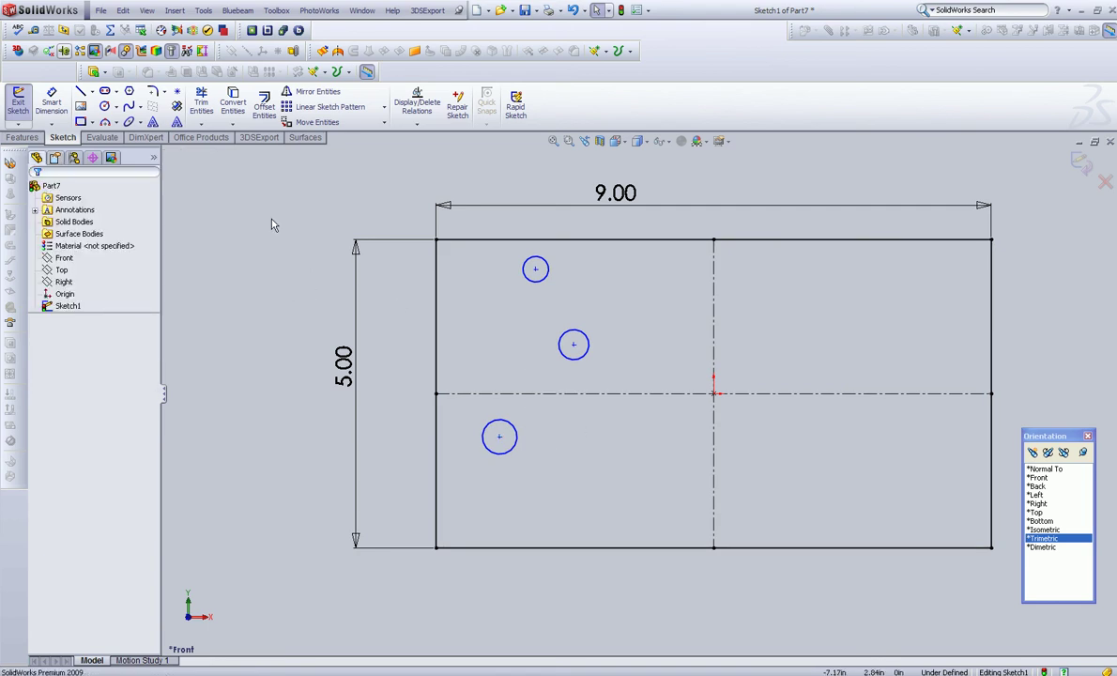
# Step: Add a vertical relation between the three circle centre points
pyautogui.click(536, 270)
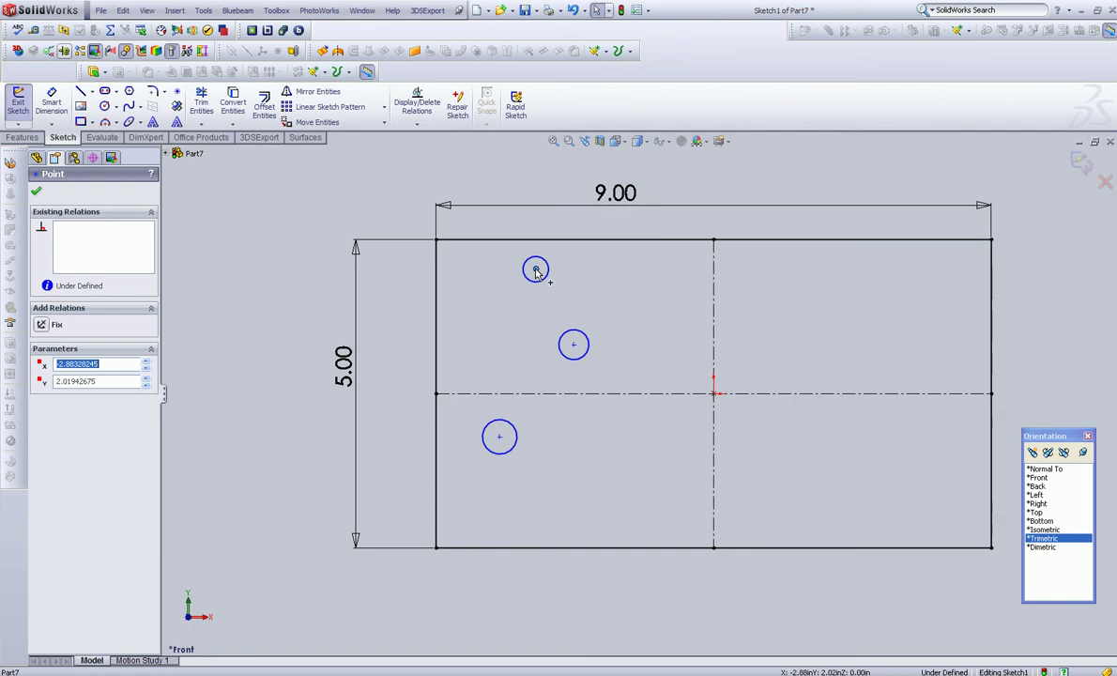
pyautogui.click(574, 345)
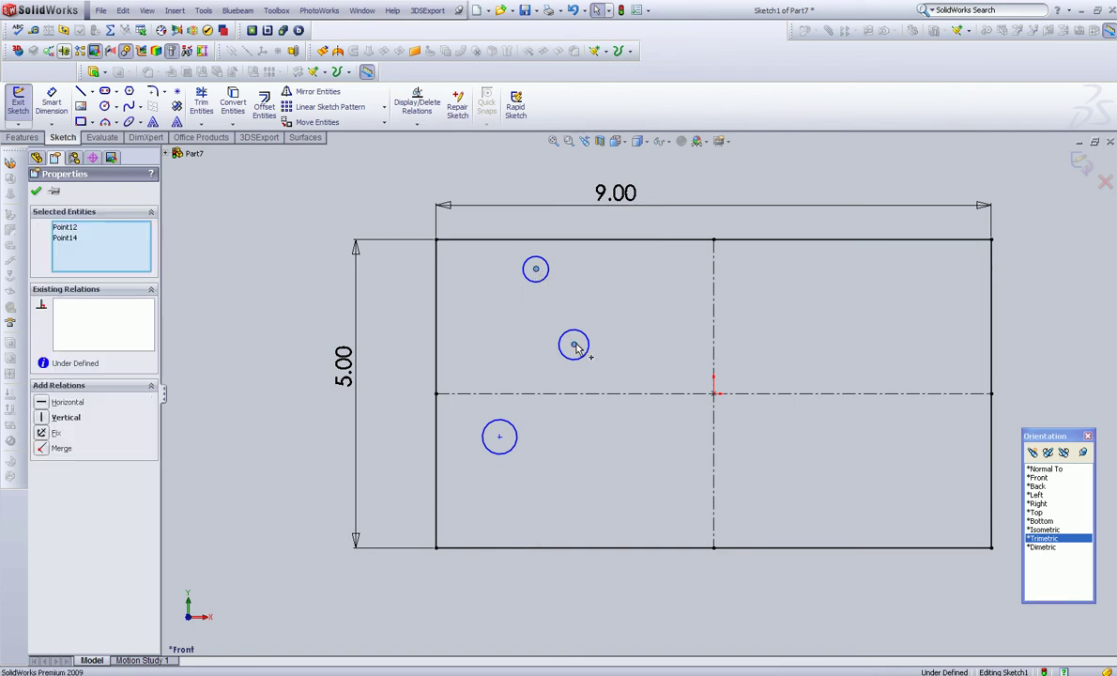
pyautogui.click(500, 437)
pyautogui.press('Escape')
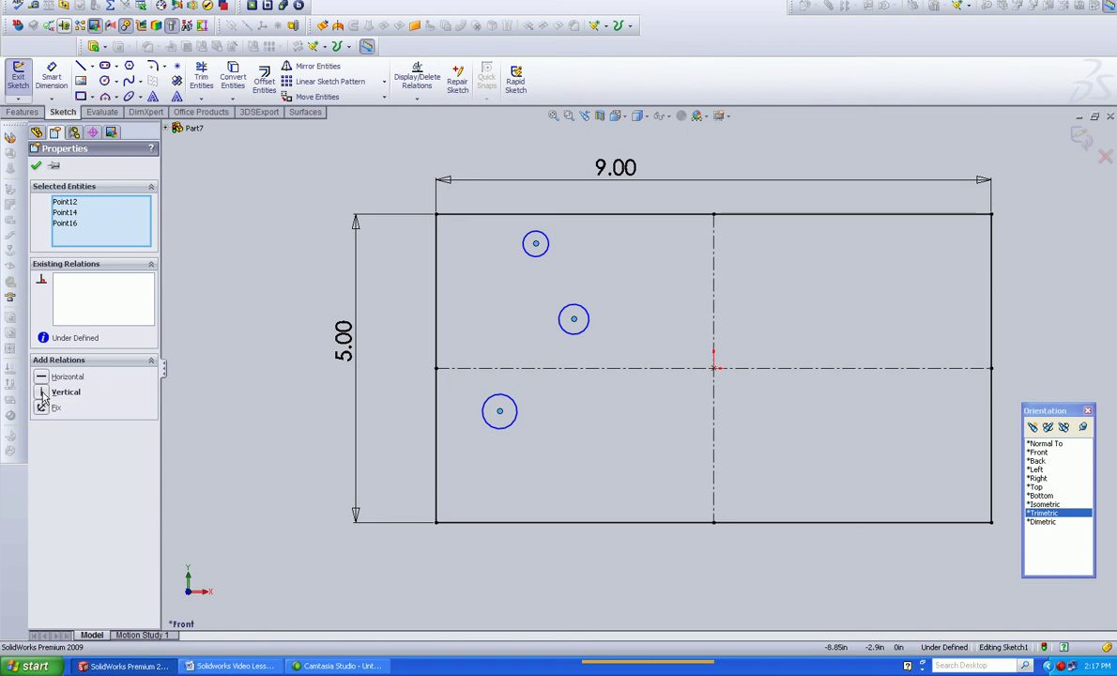
pyautogui.click(42, 393)
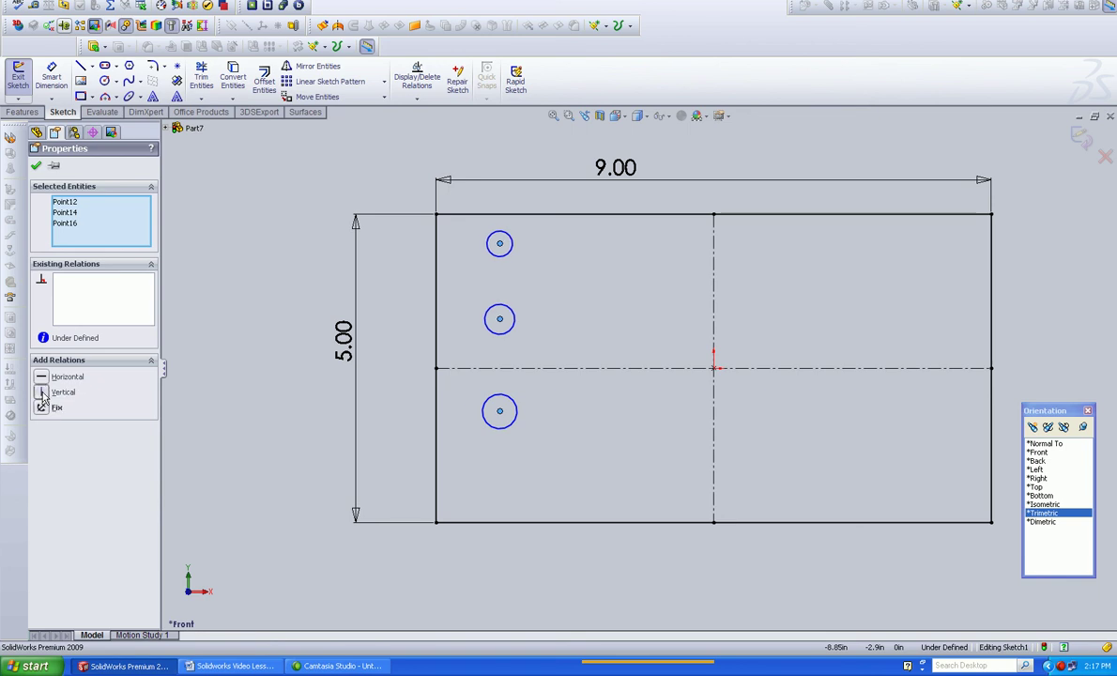
pyautogui.click(37, 166)
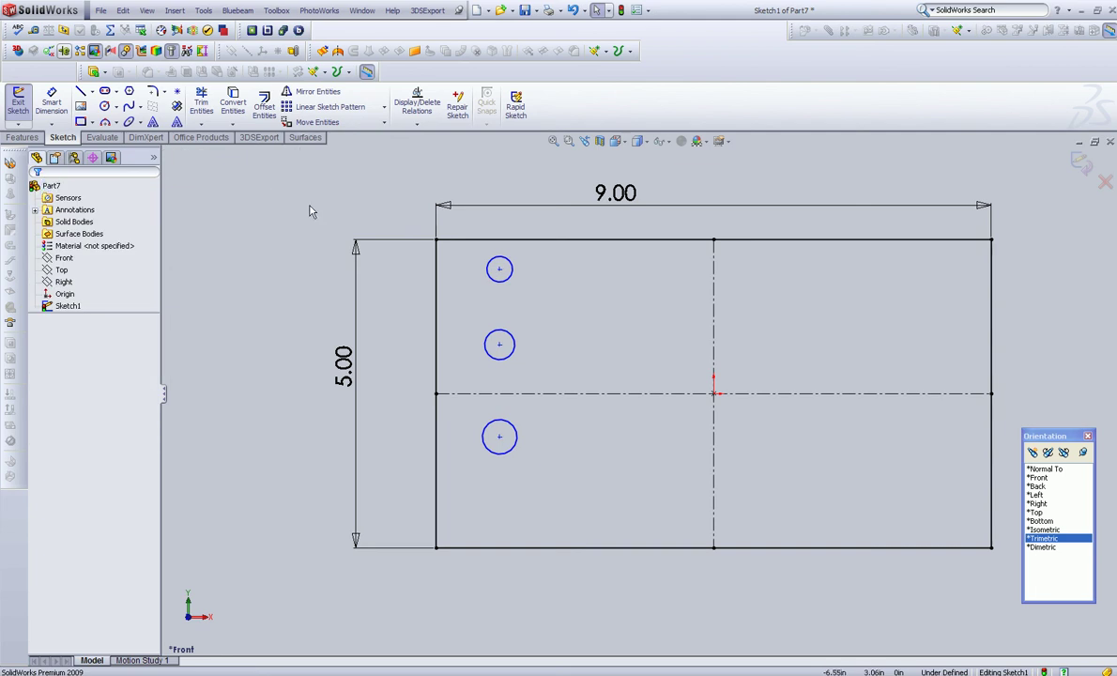
# Step: Box-select the three circles and drag the column slightly right
pyautogui.moveTo(457, 217)
pyautogui.mouseDown()
pyautogui.moveTo(591, 473)
pyautogui.moveTo(584, 515)
pyautogui.mouseUp()
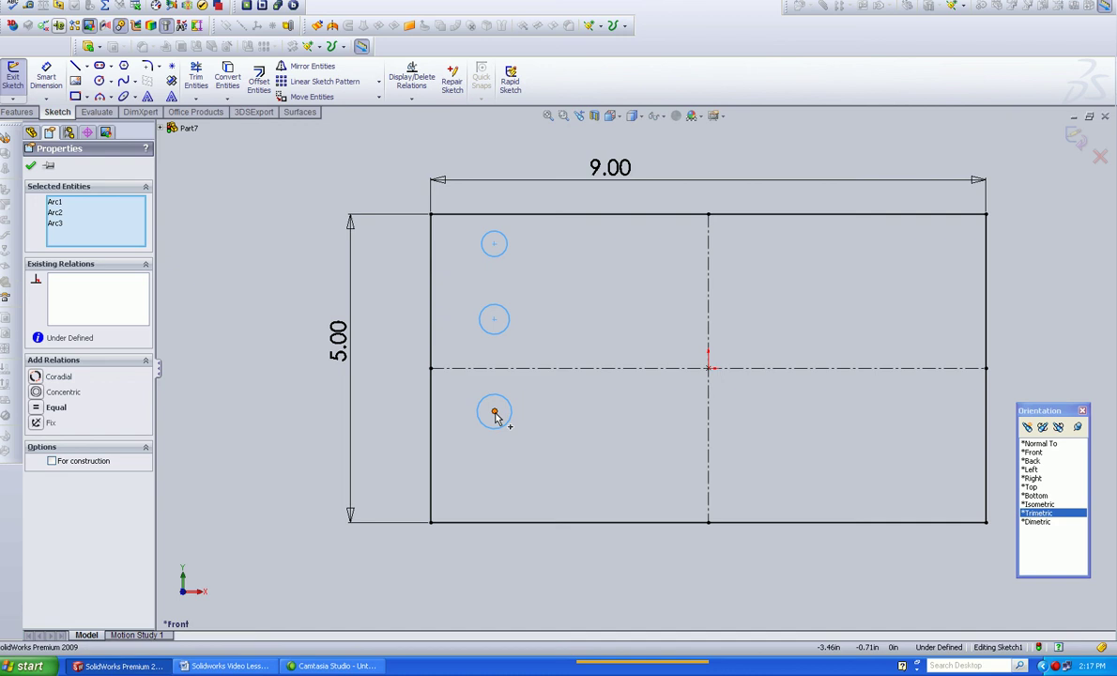
pyautogui.moveTo(495, 413); pyautogui.dragTo(538, 417)
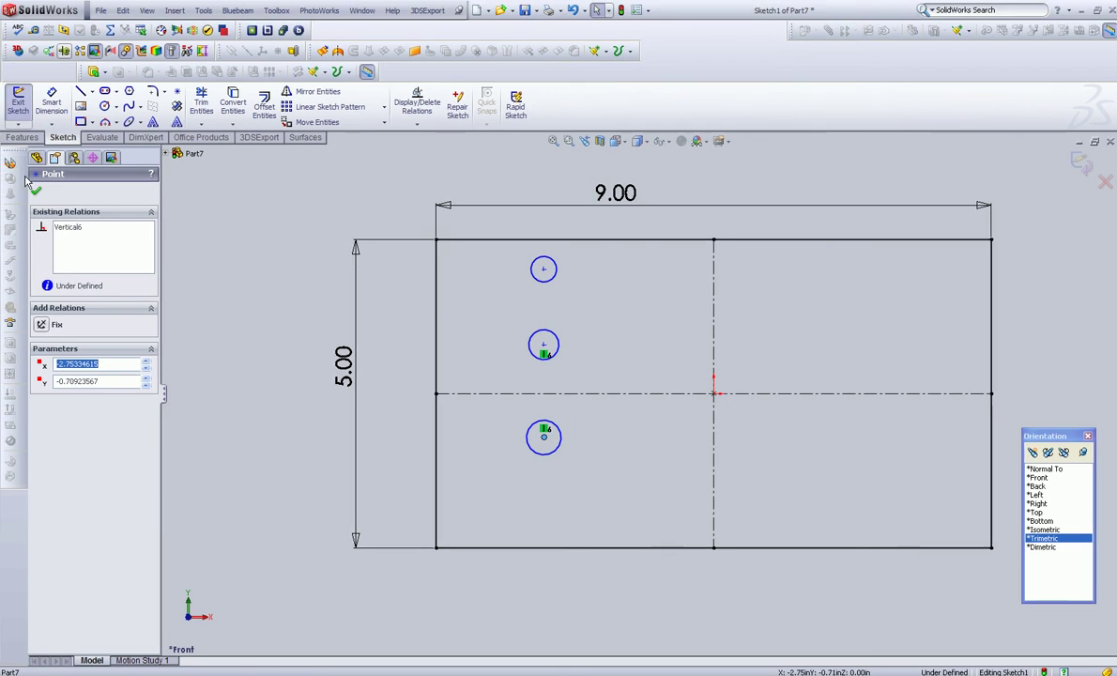
pyautogui.click(193, 200)
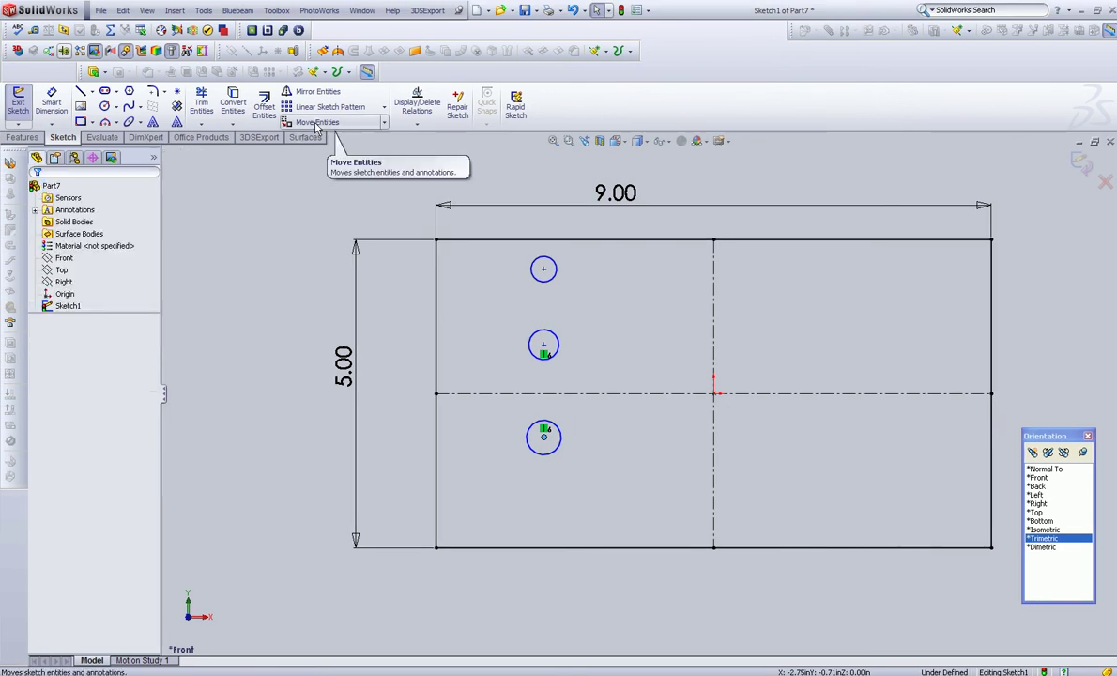
pyautogui.click(385, 124)
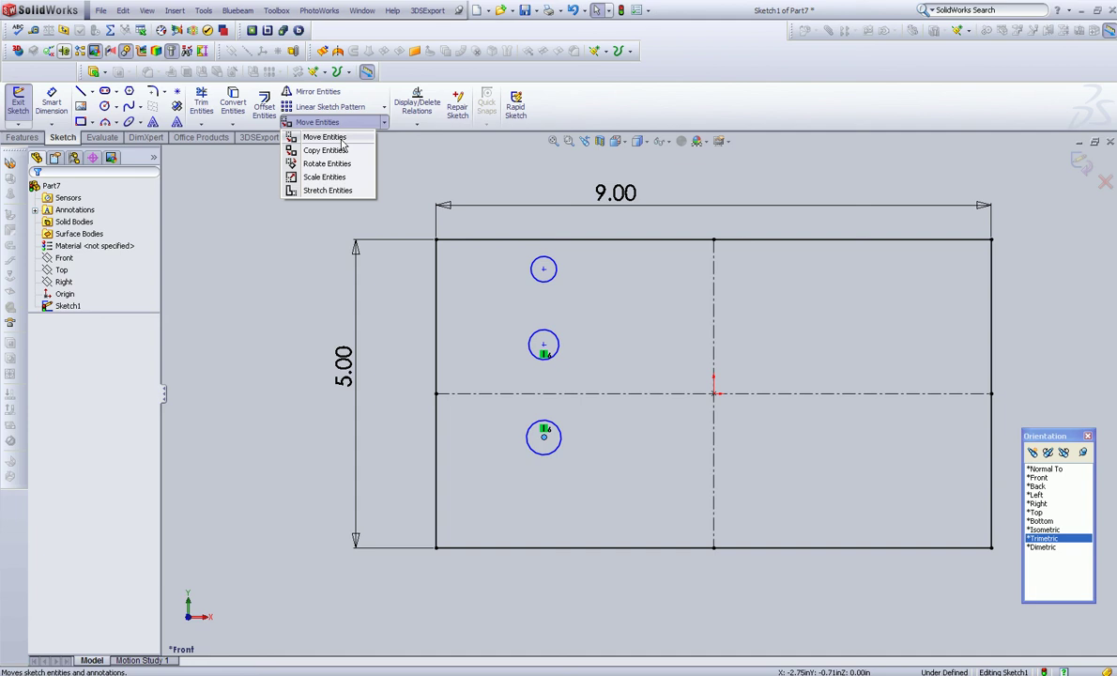
pyautogui.click(242, 251)
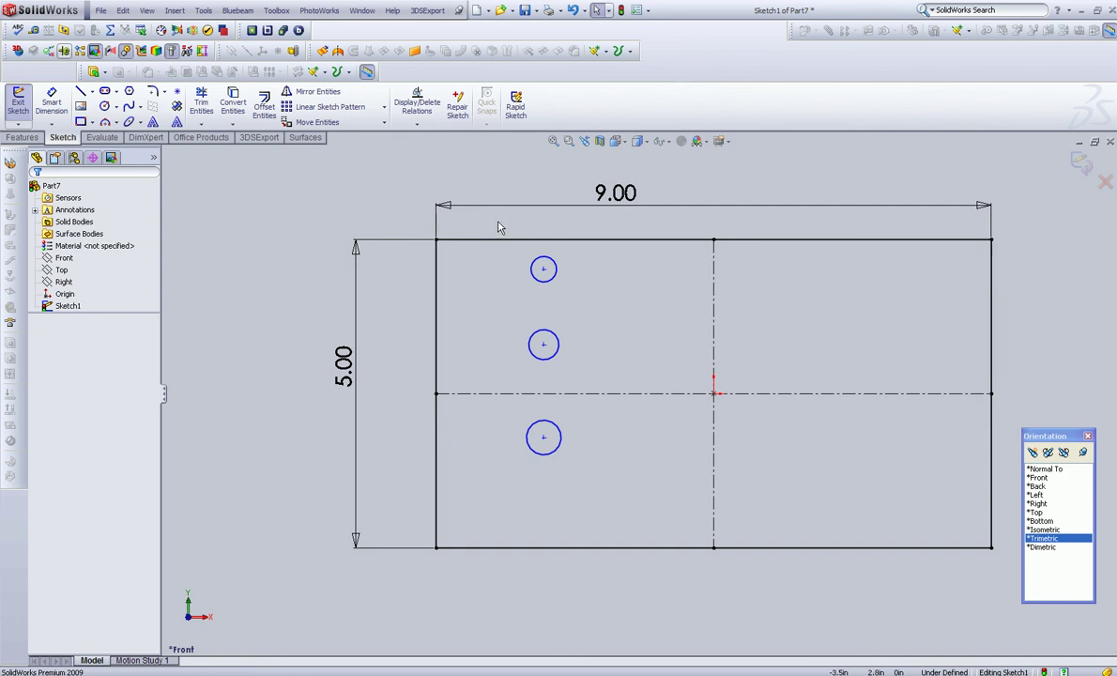
# Step: Copy the three circles with Keep relations, from the top circle's centre onto the vertical centerline
pyautogui.moveTo(498, 221); pyautogui.dragTo(605, 486)
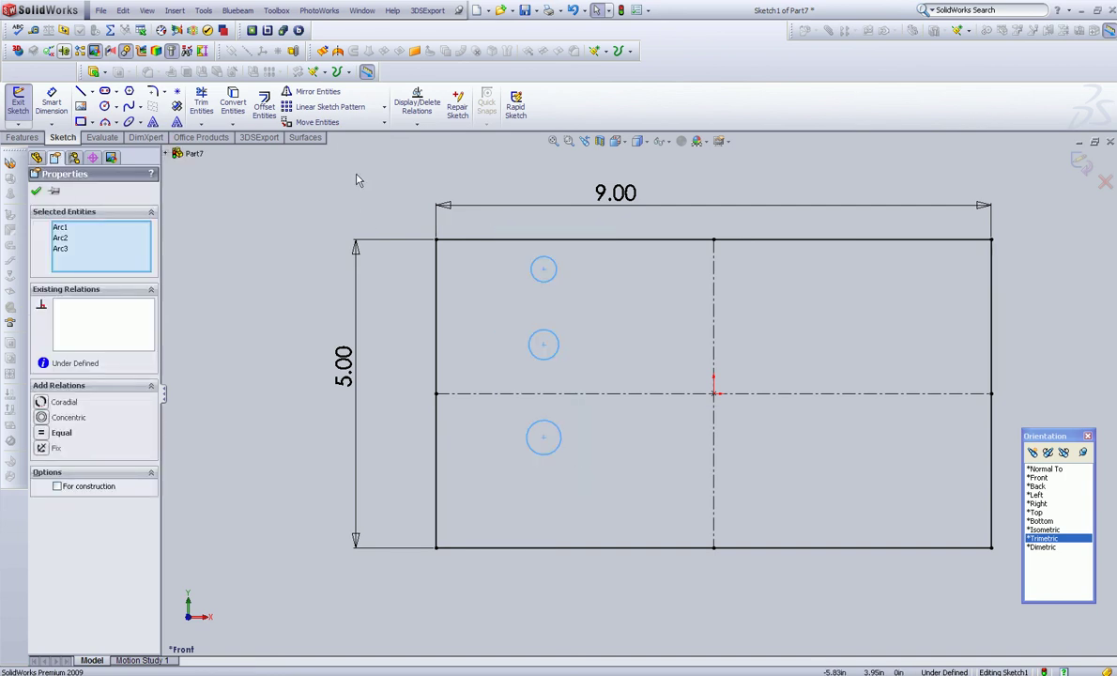
pyautogui.click(383, 123)
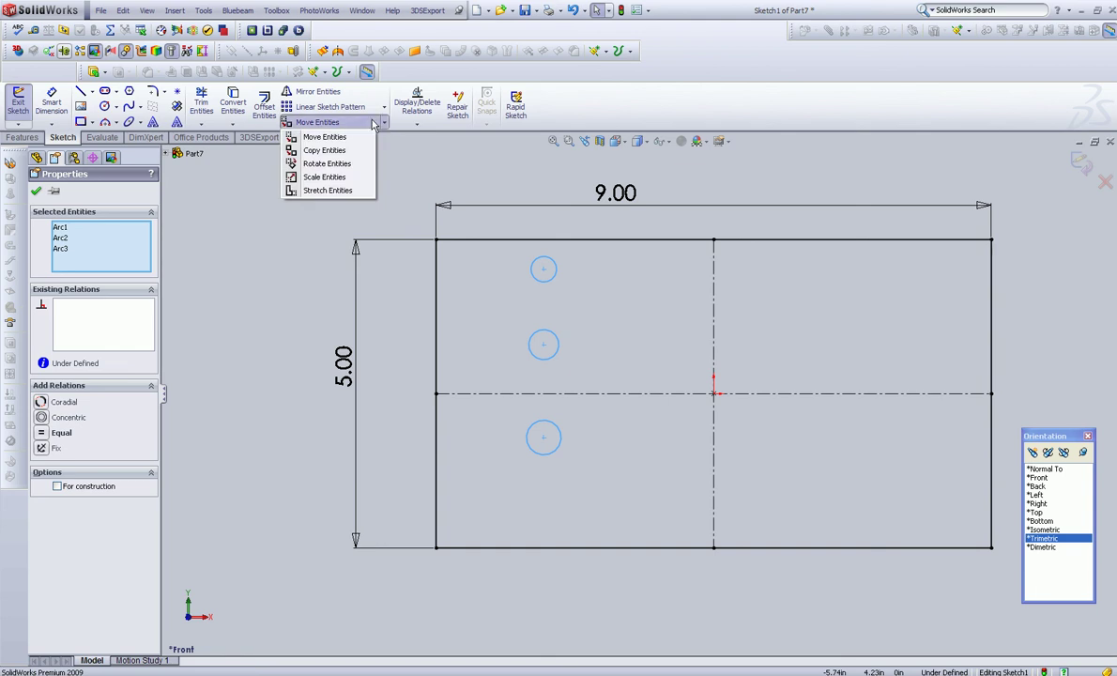
pyautogui.click(332, 152)
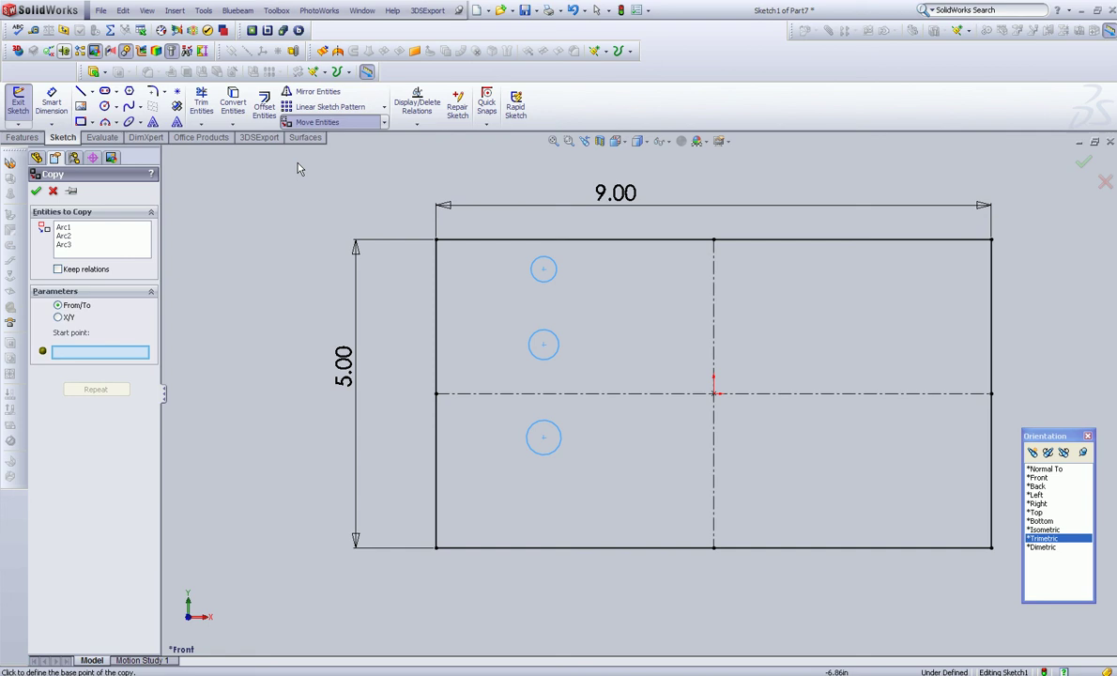
pyautogui.click(64, 227)
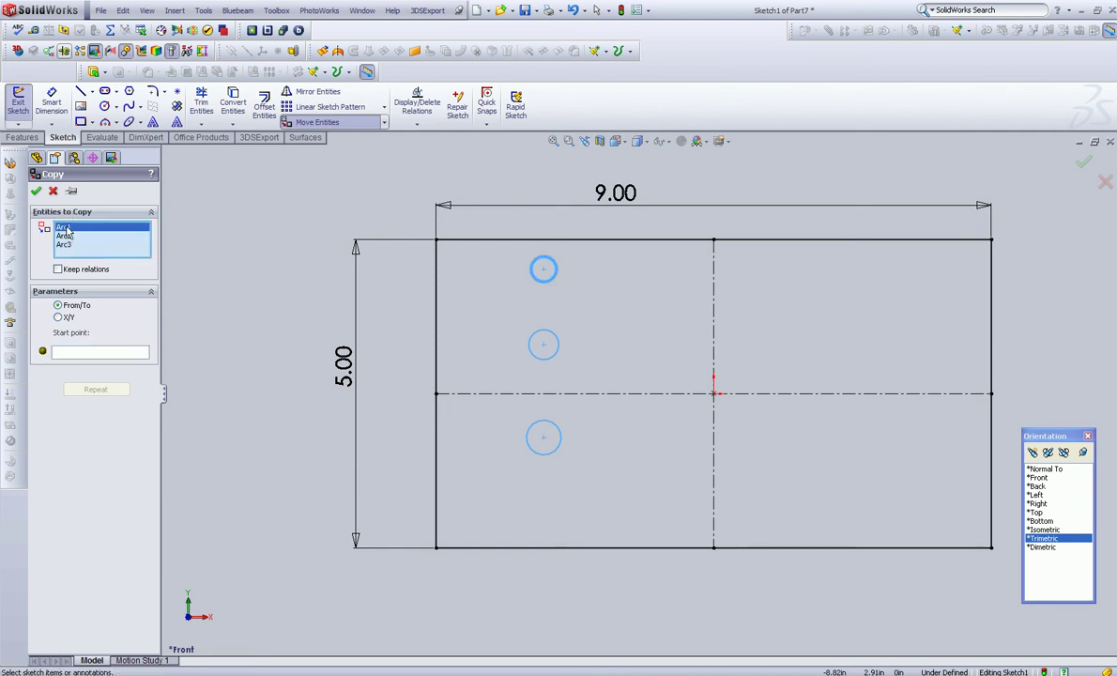
pyautogui.click(64, 236)
pyautogui.click(64, 244)
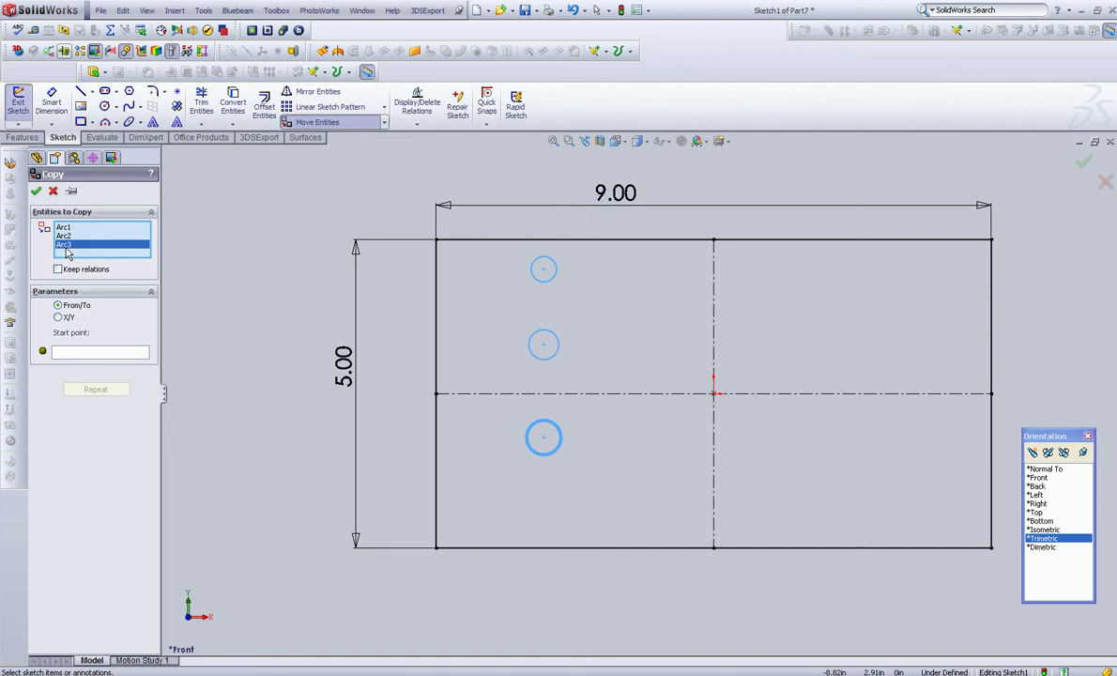
pyautogui.click(58, 269)
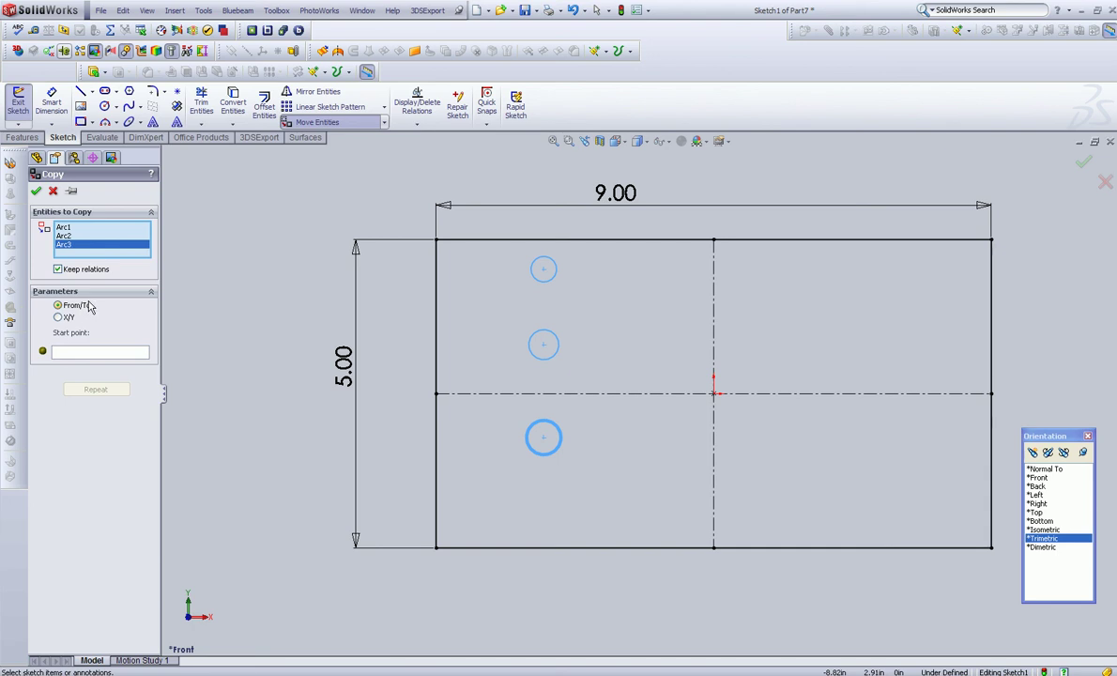
pyautogui.click(63, 355)
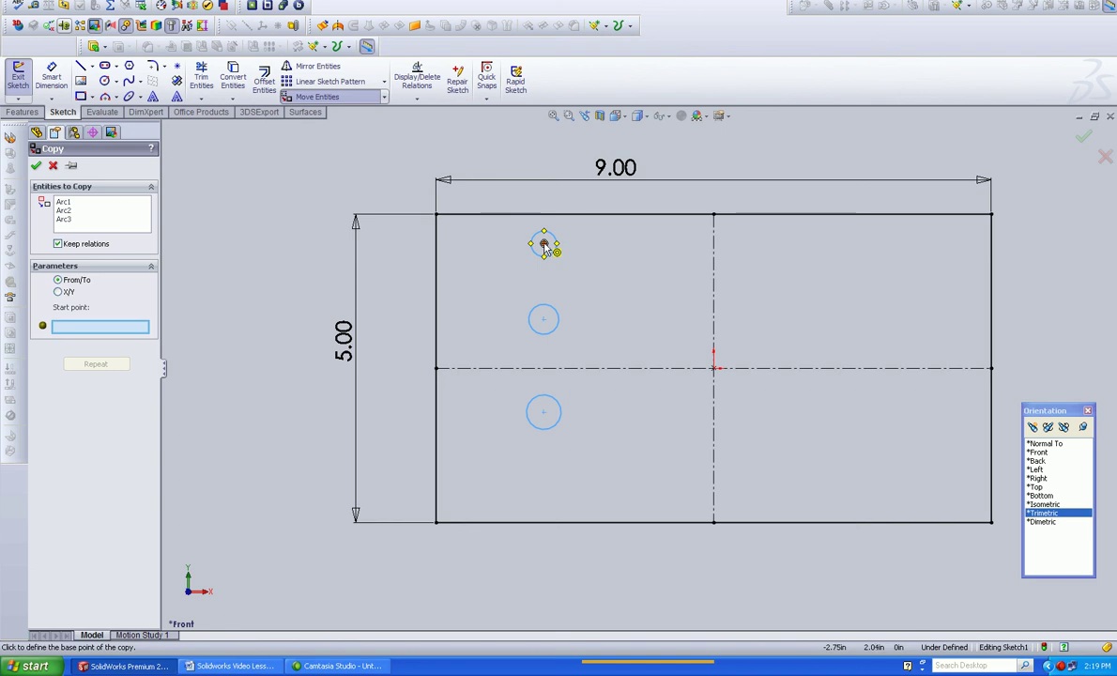
pyautogui.click(544, 245)
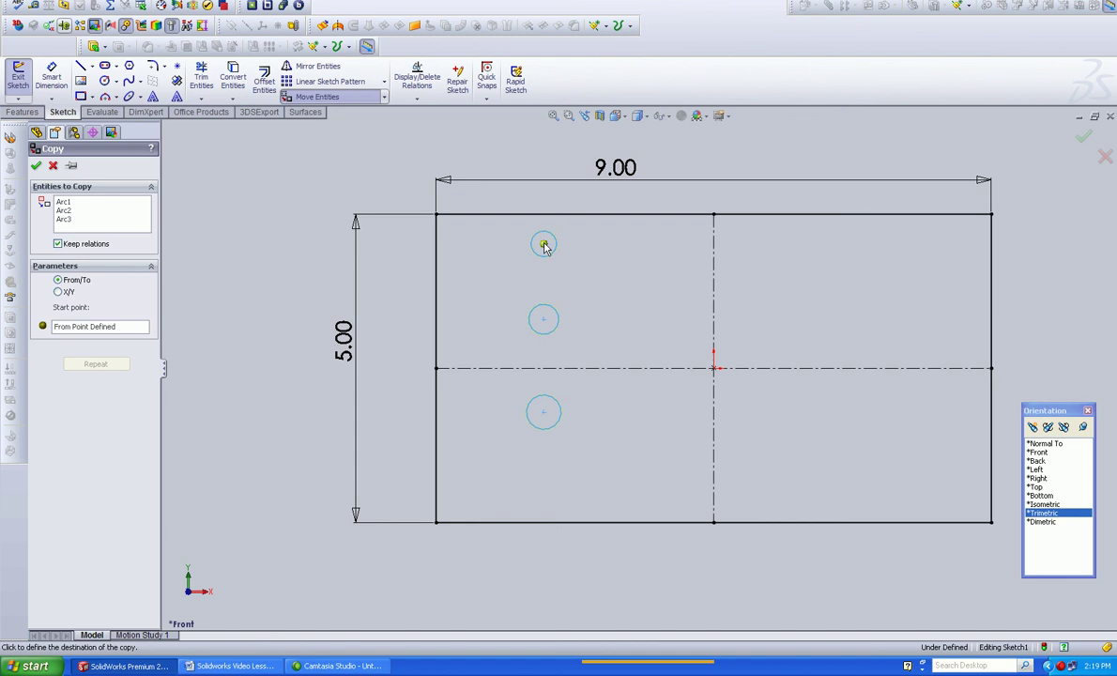
pyautogui.click(714, 250)
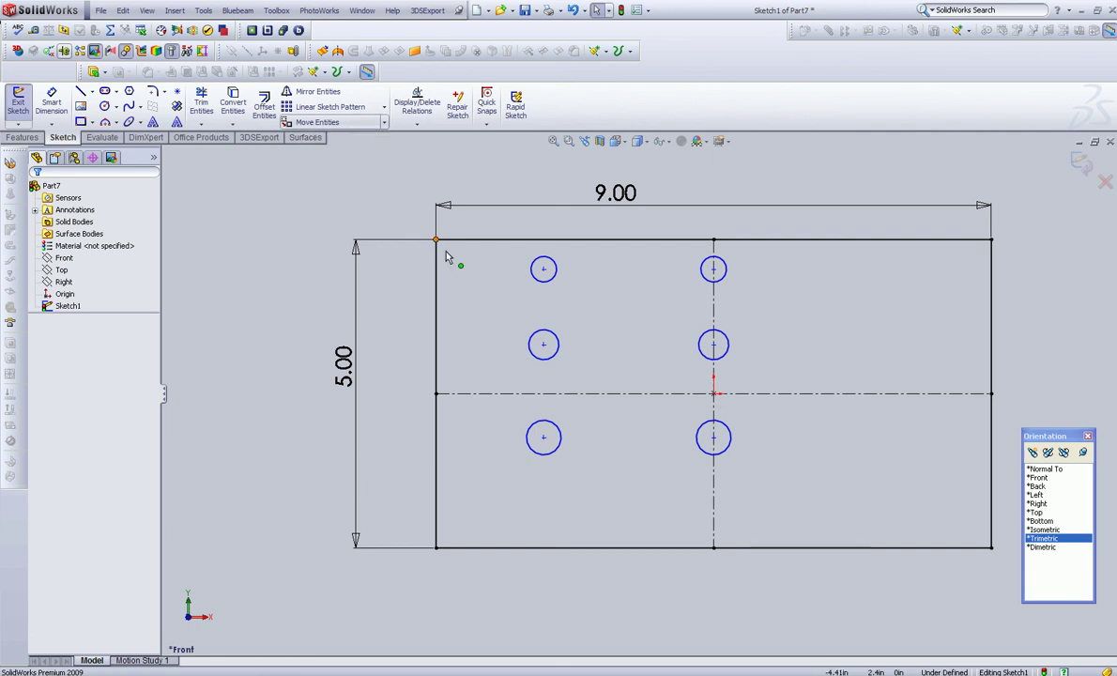
# Step: Scale the three left circles about the middle circle's centre, making 6 copies at factor 0.833335
pyautogui.moveTo(485, 223); pyautogui.dragTo(631, 549)
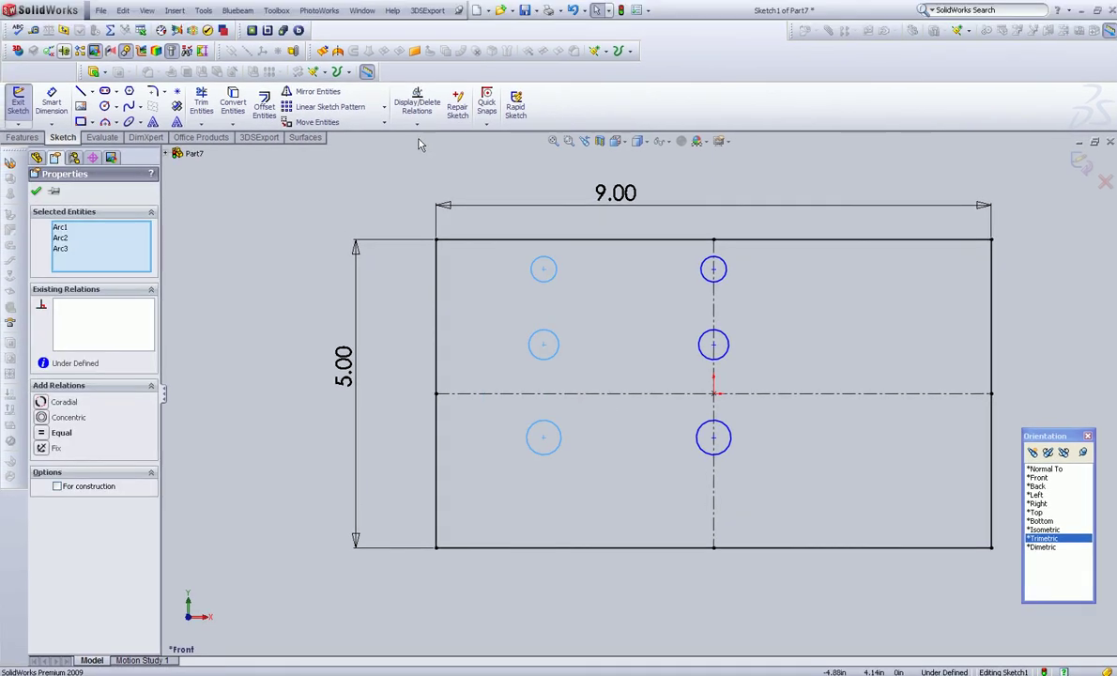
pyautogui.click(380, 122)
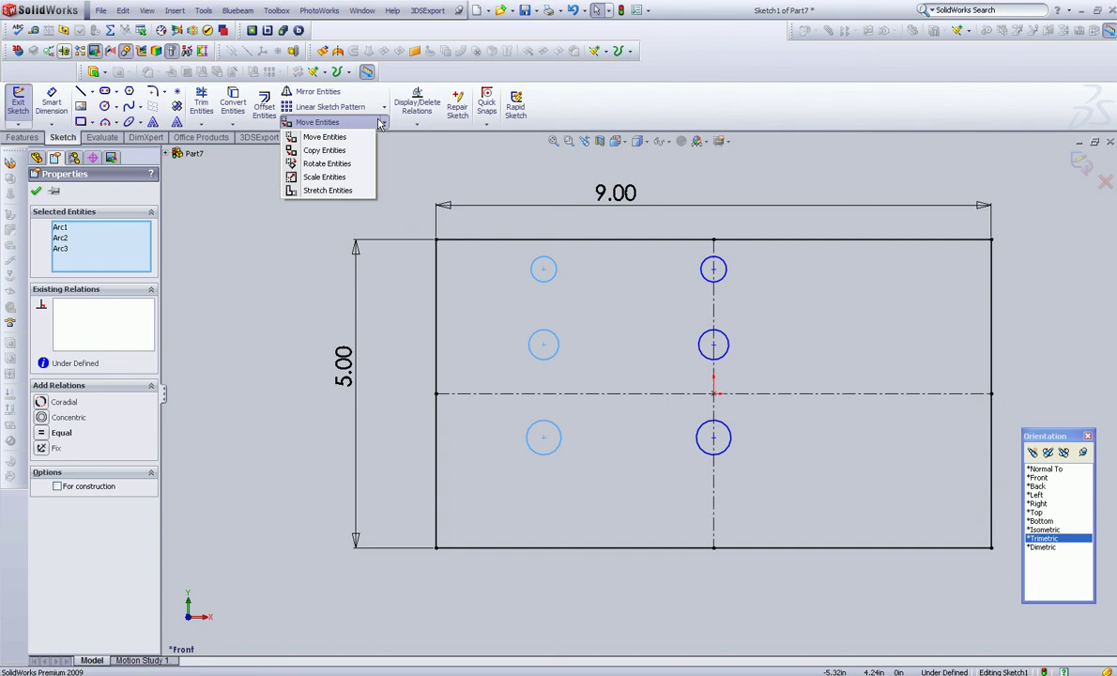
pyautogui.click(333, 179)
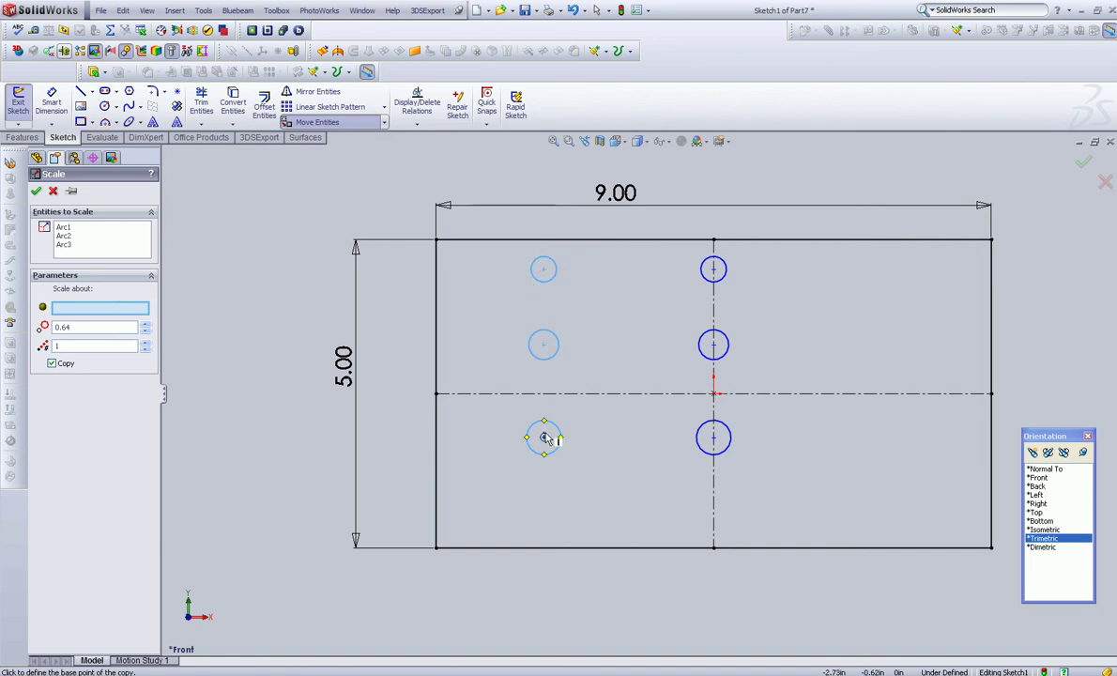
pyautogui.click(543, 345)
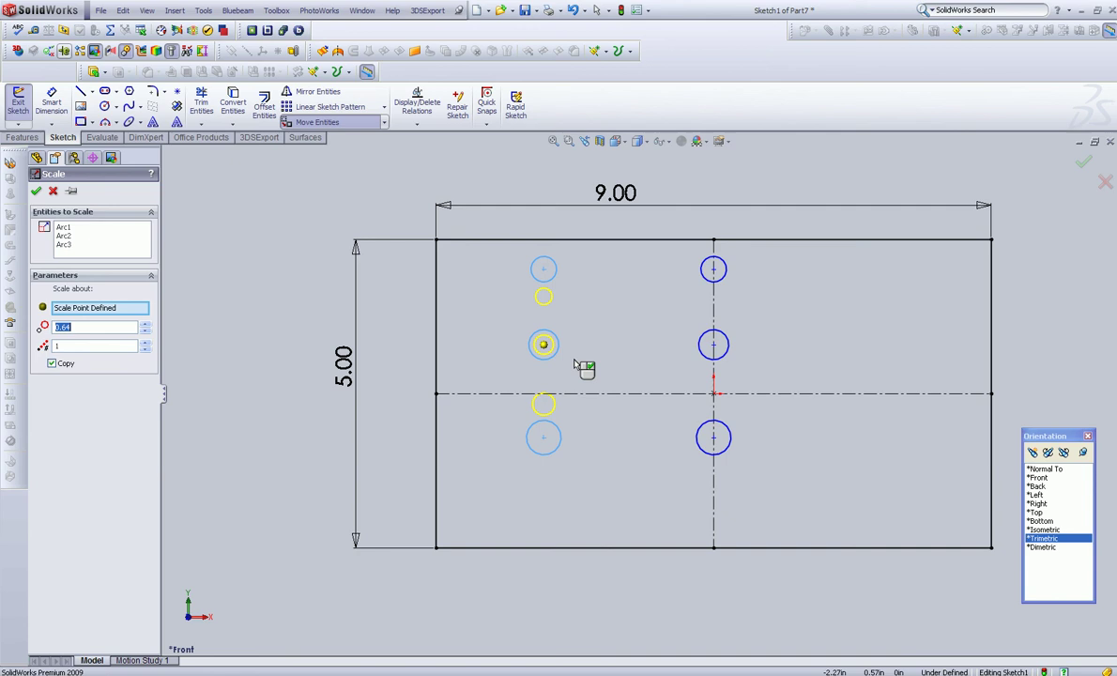
pyautogui.click(147, 342)
pyautogui.click(147, 340)
pyautogui.click(147, 340)
pyautogui.click(146, 340)
pyautogui.click(146, 340)
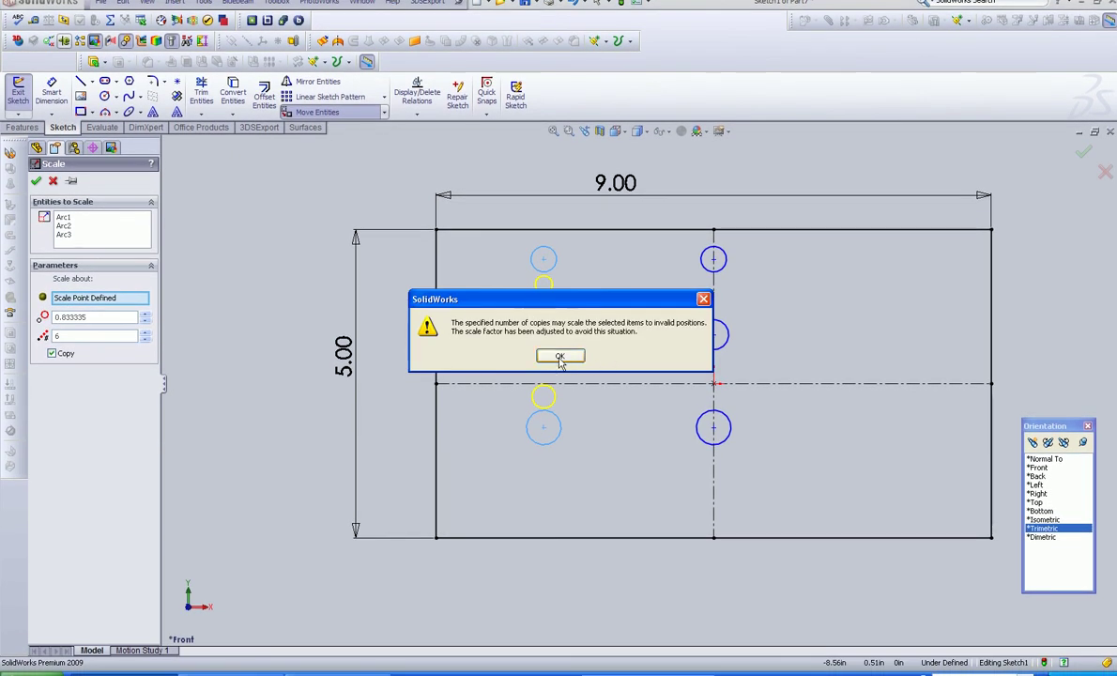